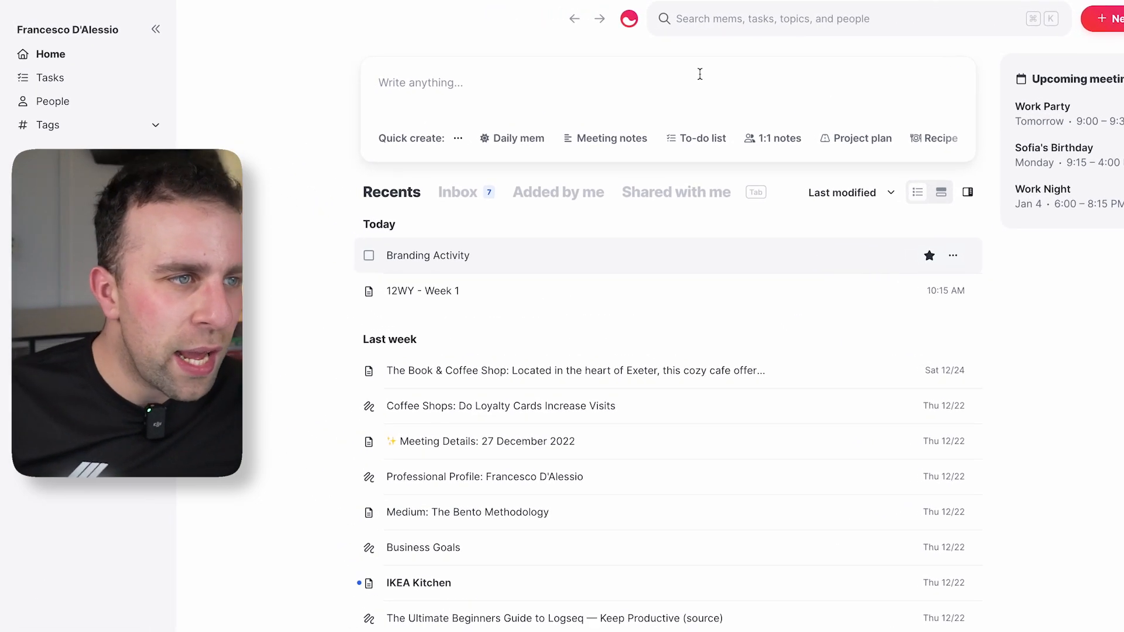
Replace the stray test text with the heading '# New Note' and start an empty line below.
{"action": "type", "text": "dhdhd"}
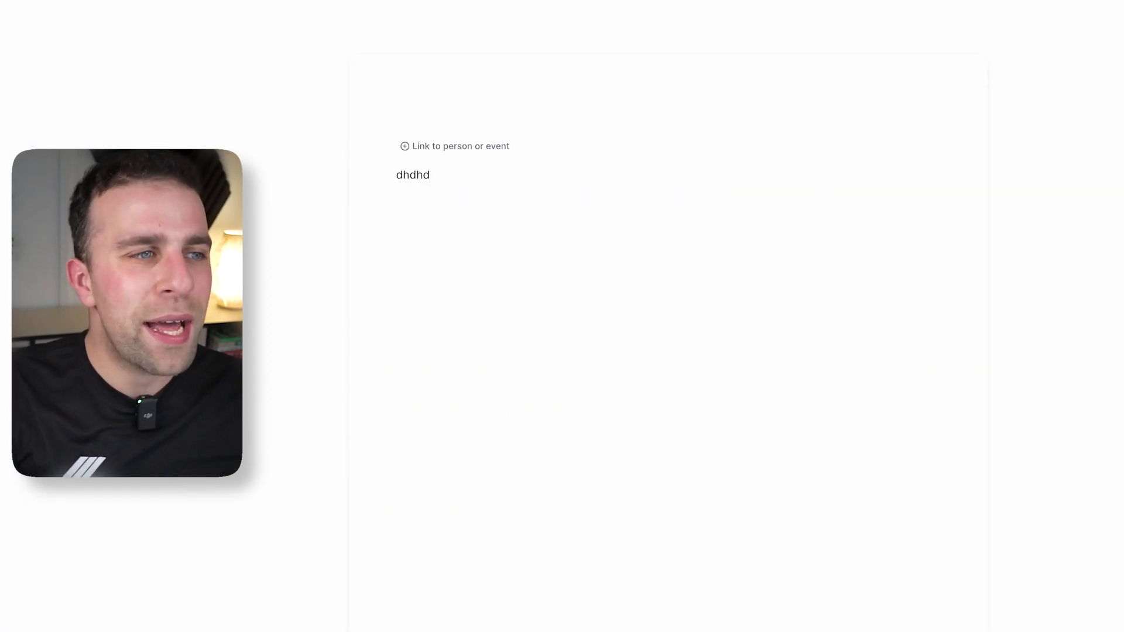
{"action": "key", "text": "ctrl+a"}
{"action": "key", "text": "BackSpace"}
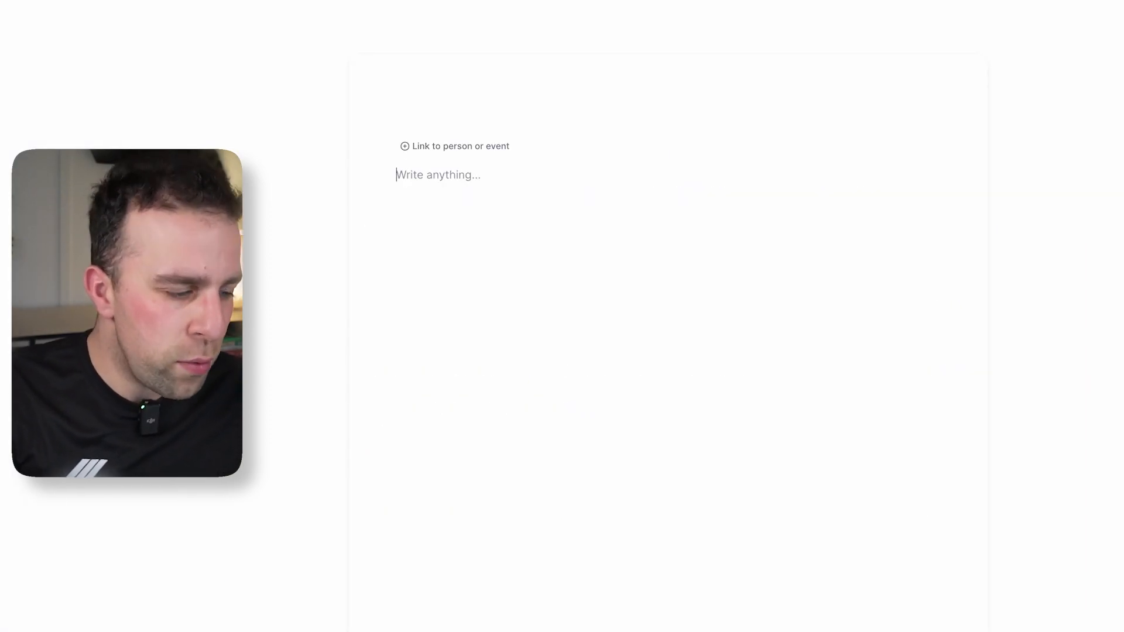
{"action": "type", "text": "# "}
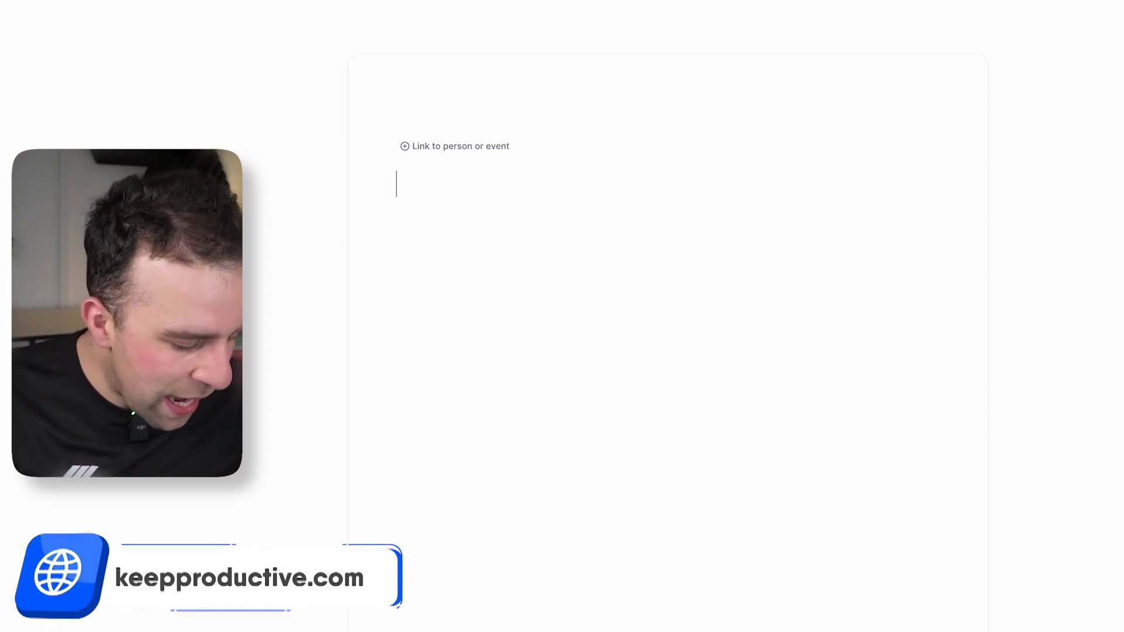
{"action": "type", "text": "New Notes"}
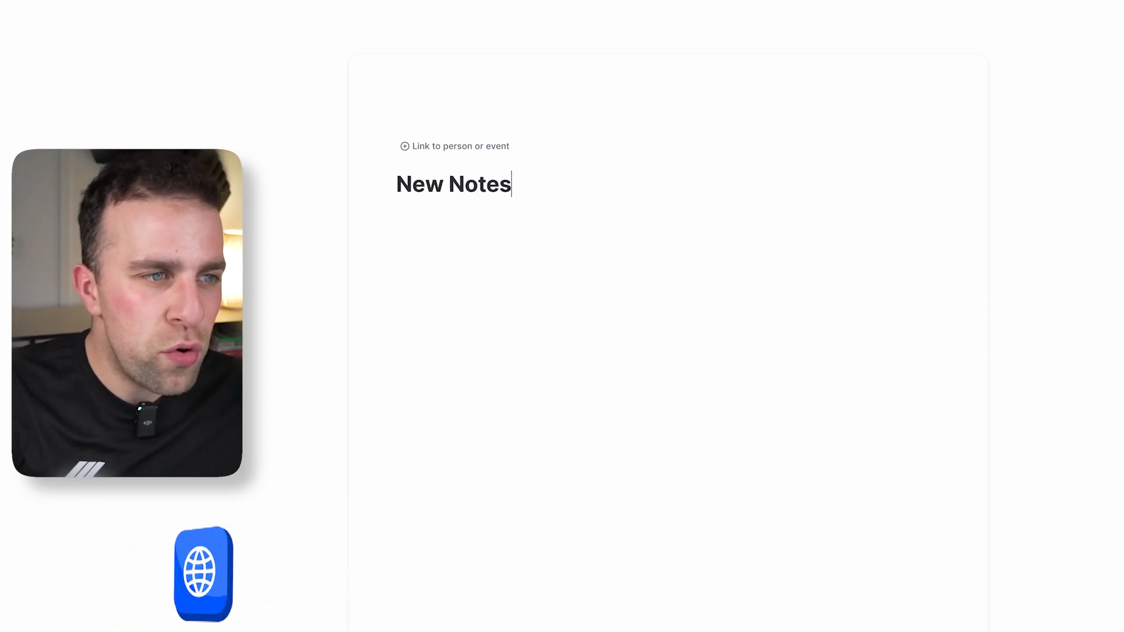
{"action": "key", "text": "BackSpace"}
{"action": "key", "text": "Return"}
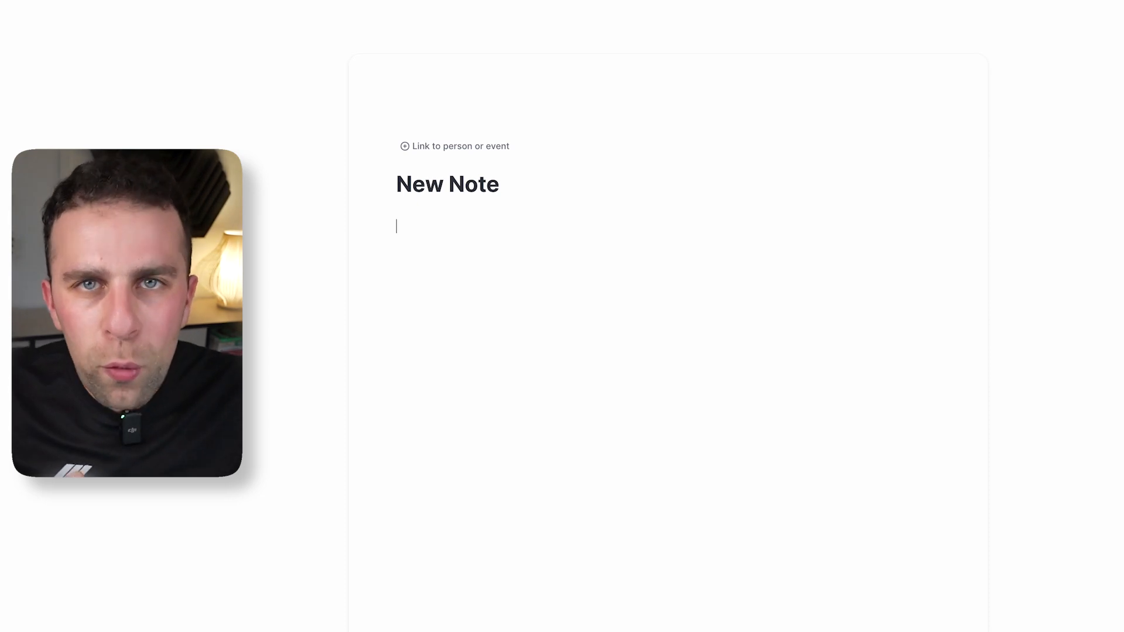
{"action": "mouse_move", "coordinate": [1013, 157]}
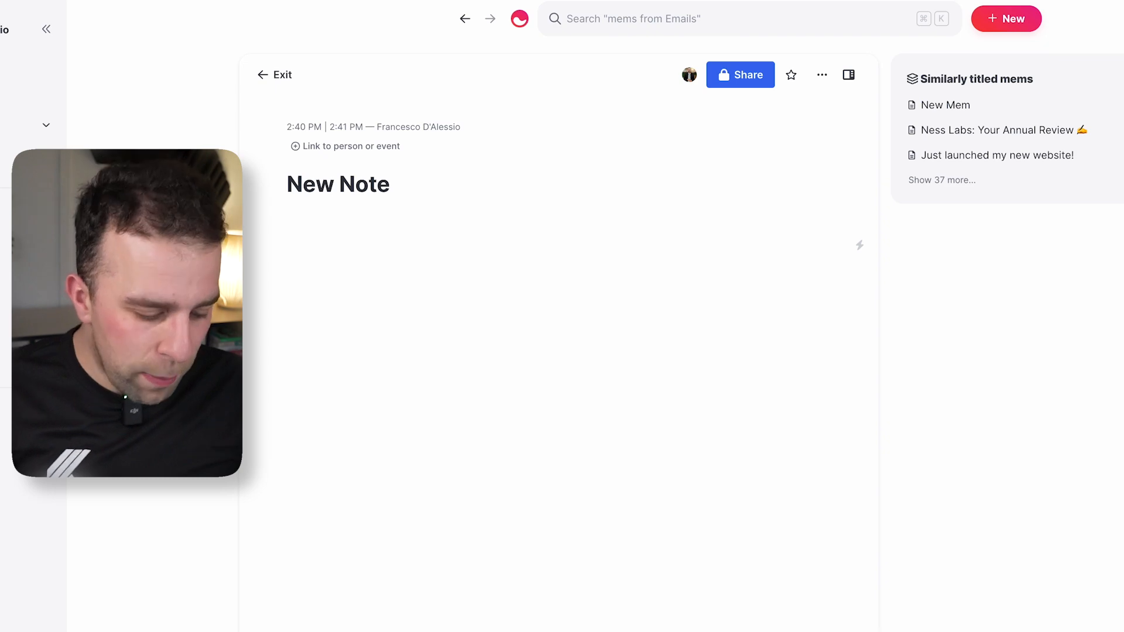
{"action": "type", "text": "+"}
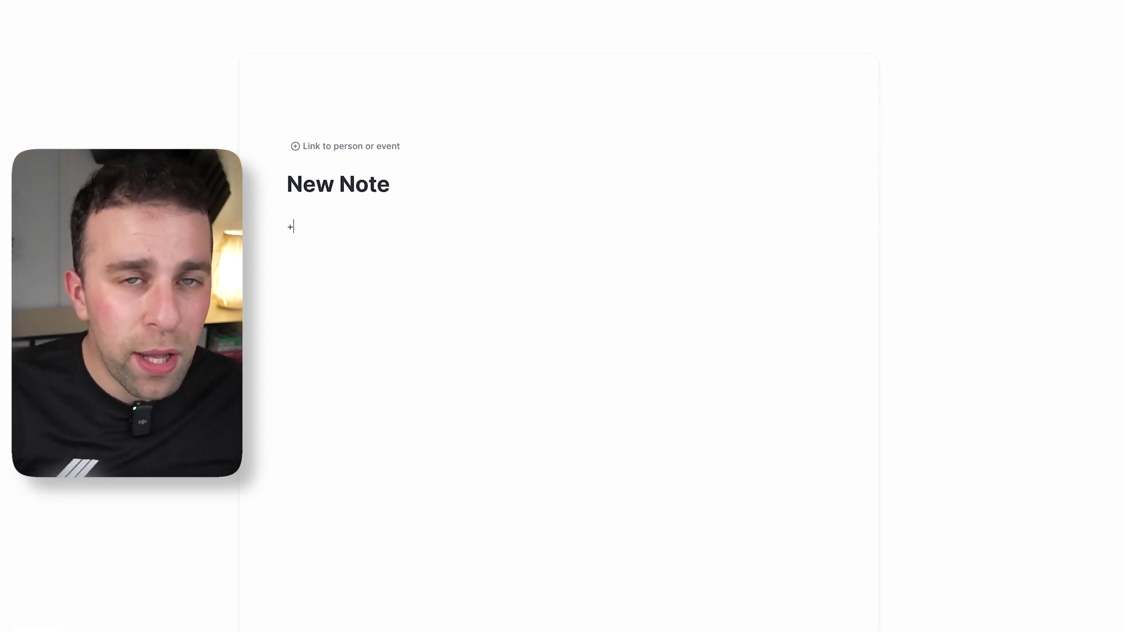
{"action": "type", "text": "Goals"}
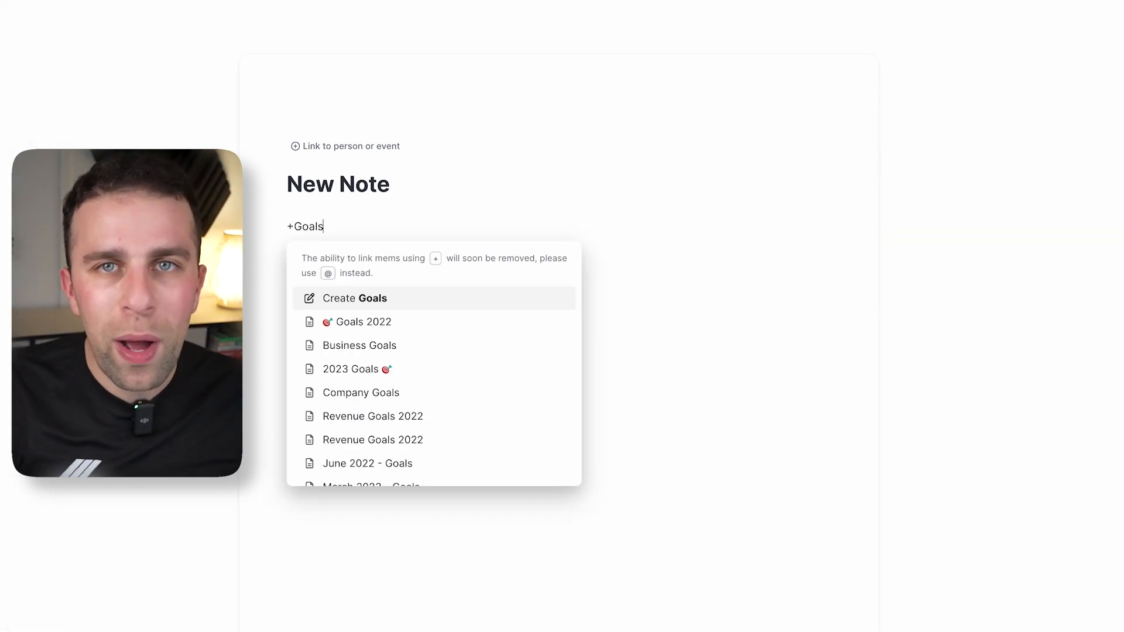
Swap the Goals 2022 link for a newly created 'Goals 2024' mem link in the body.
{"action": "key", "text": "Down"}
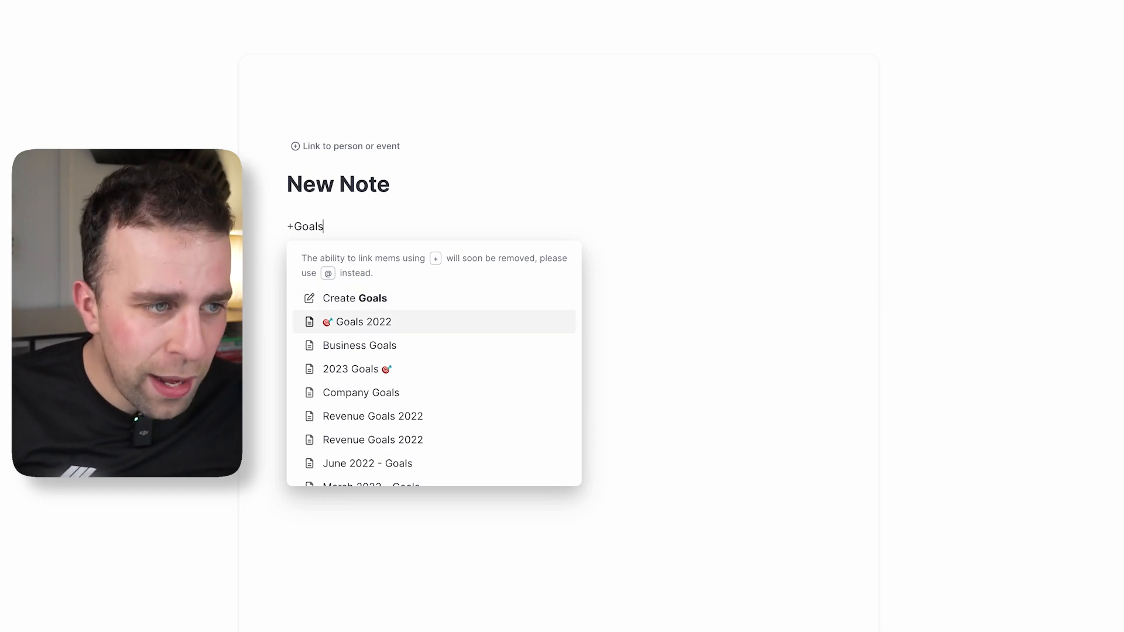
{"action": "key", "text": "Return"}
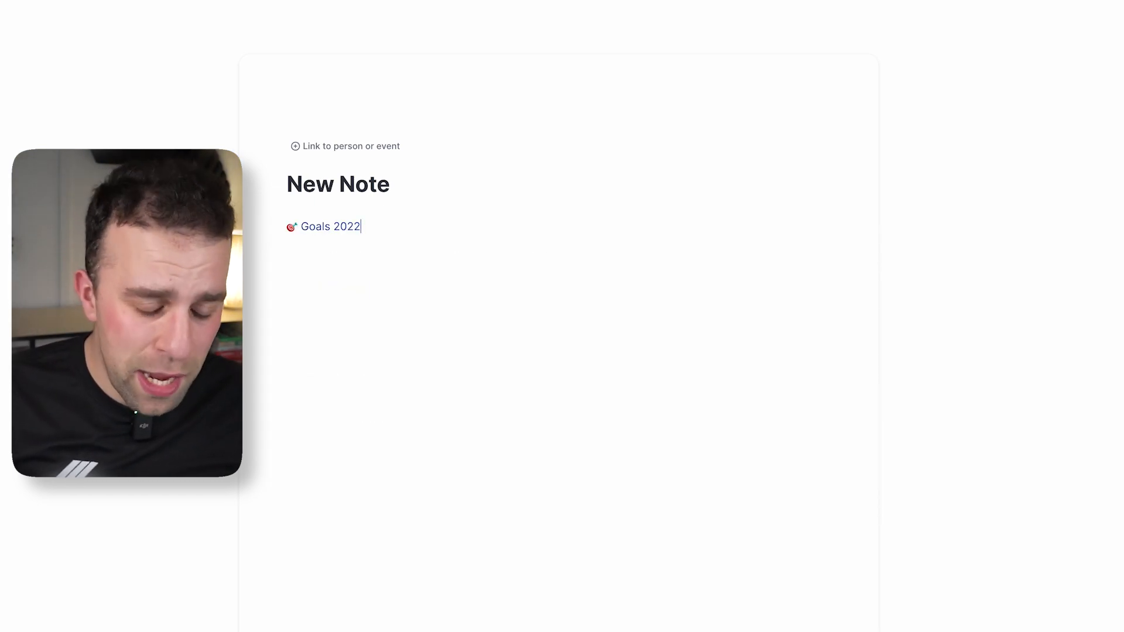
{"action": "key", "text": "BackSpace"}
{"action": "type", "text": "+"}
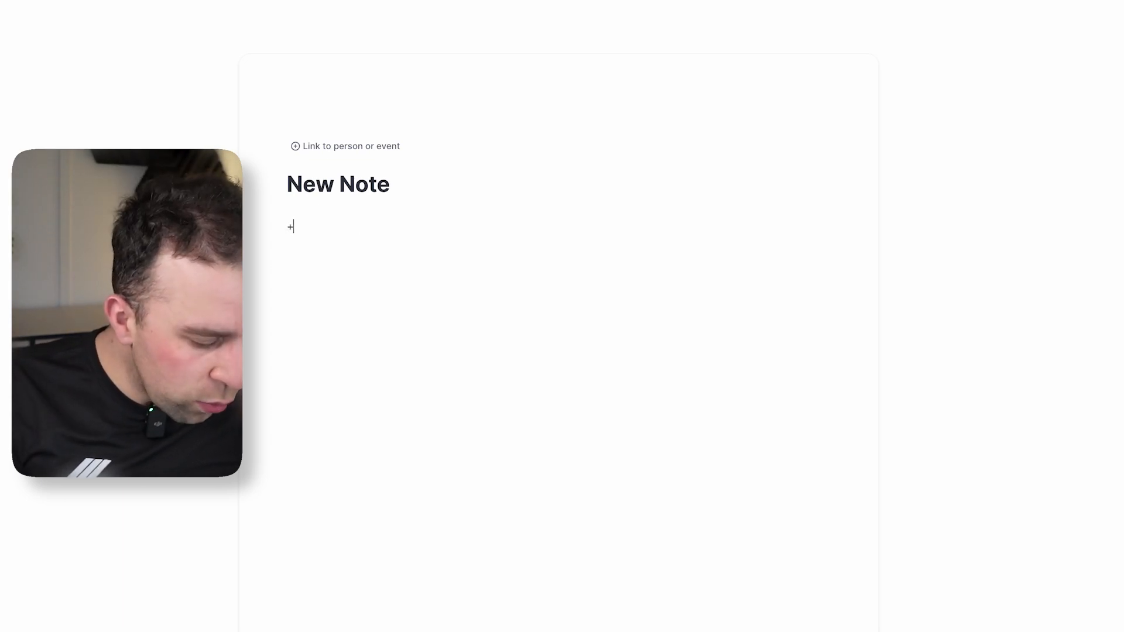
{"action": "type", "text": "Goals 202"}
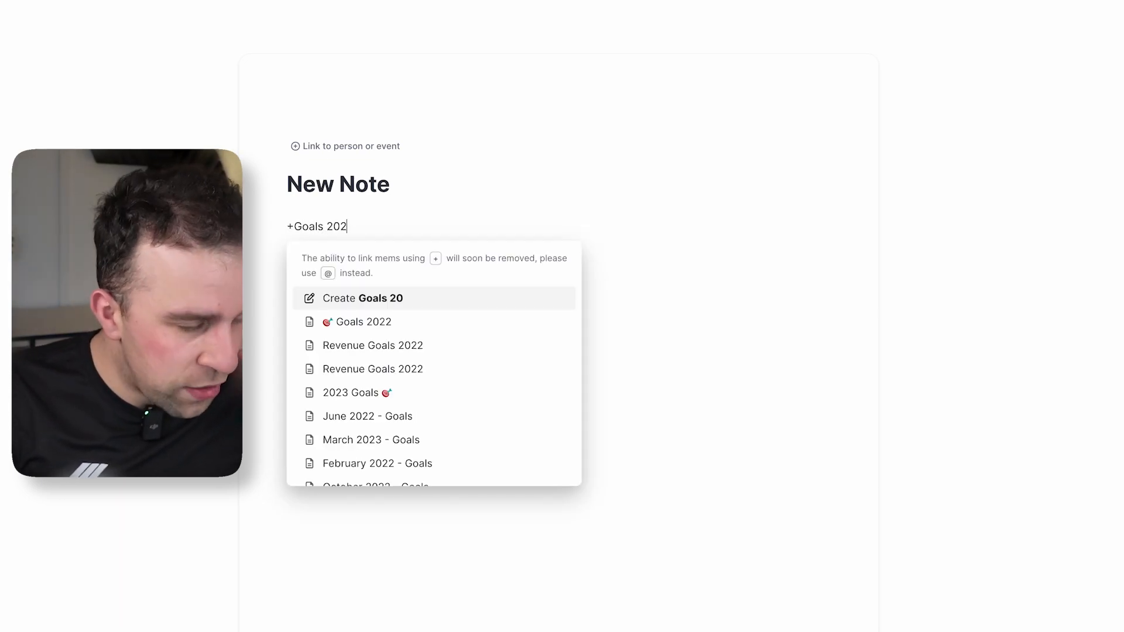
{"action": "type", "text": "4"}
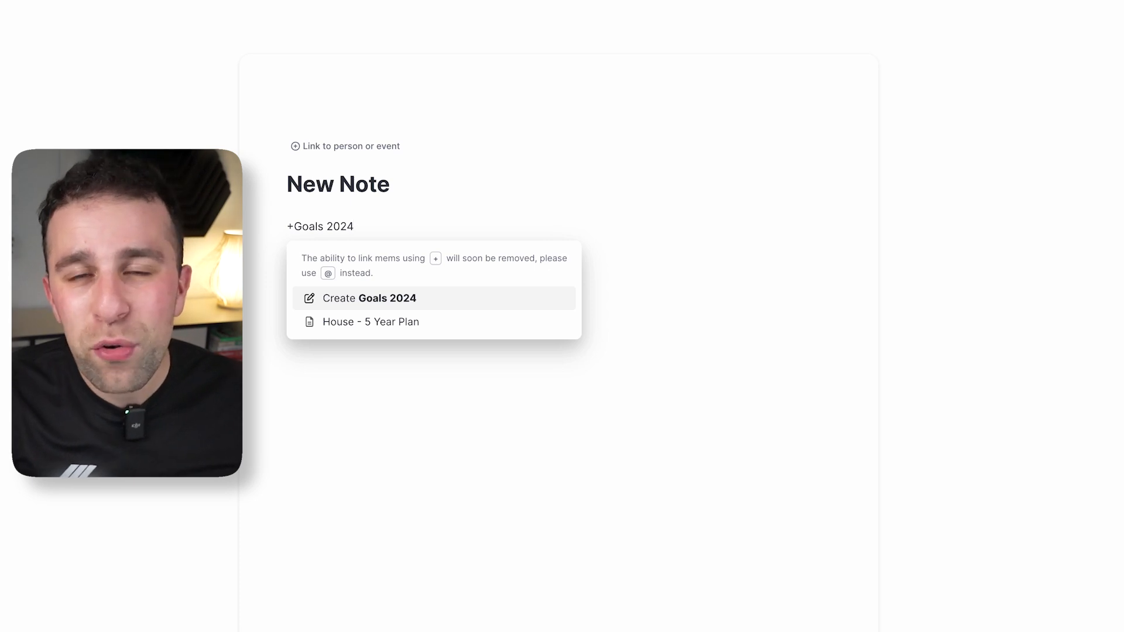
{"action": "key", "text": "Return"}
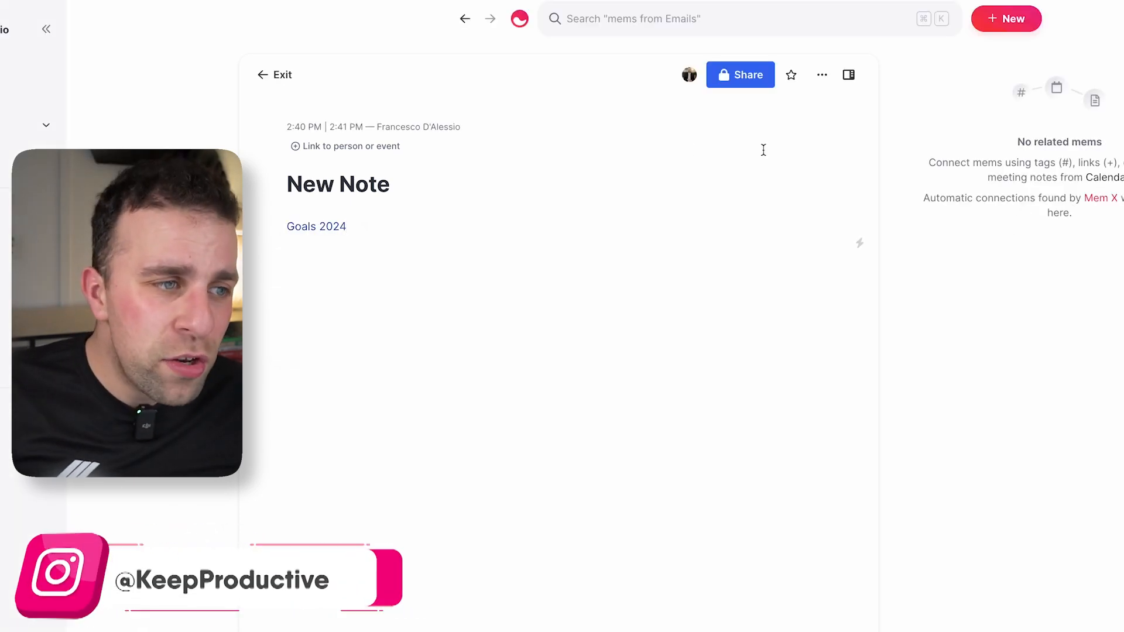
Open Goals 2024 in the side panel, make its title a heading, and widen the panel.
{"action": "left_click", "coordinate": [332, 228]}
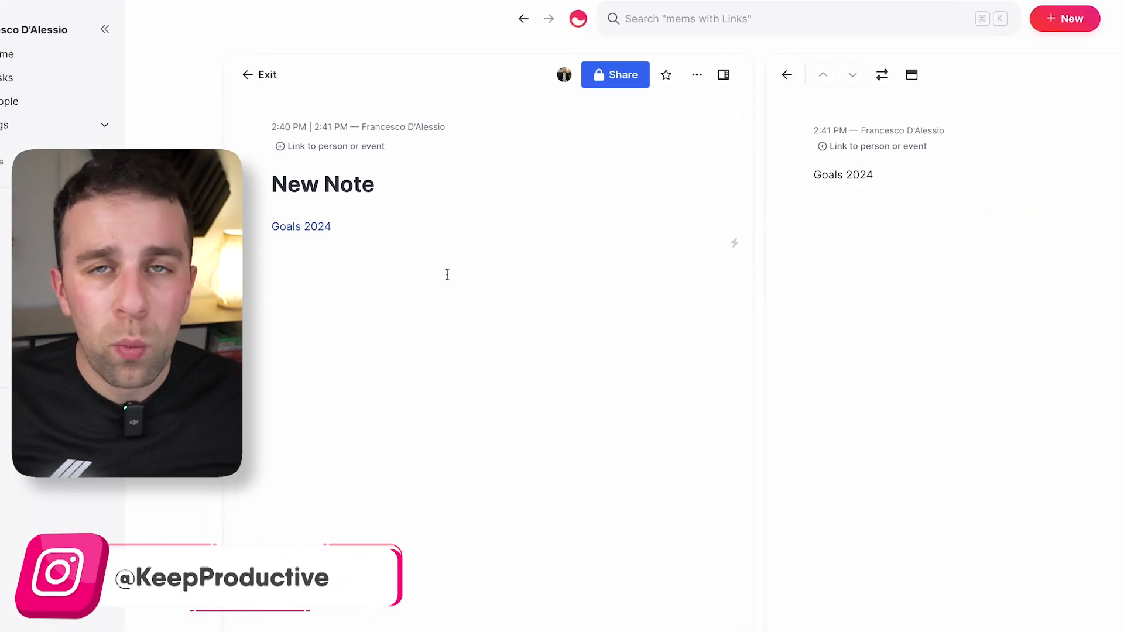
{"action": "left_click", "coordinate": [813, 175]}
{"action": "type", "text": "#"}
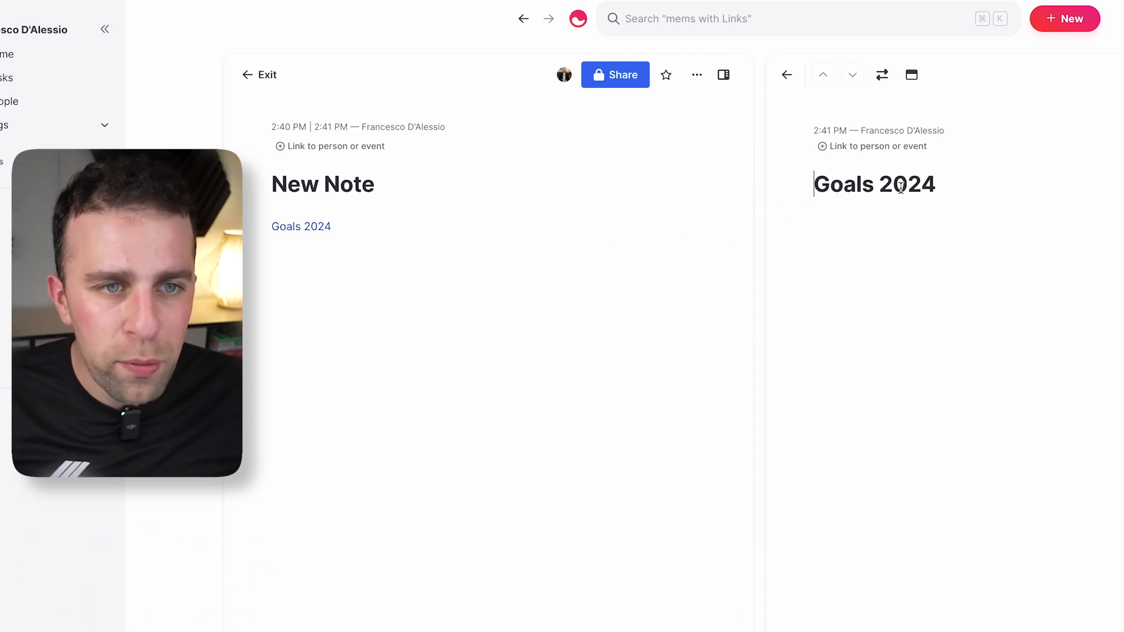
{"action": "left_click", "coordinate": [968, 180]}
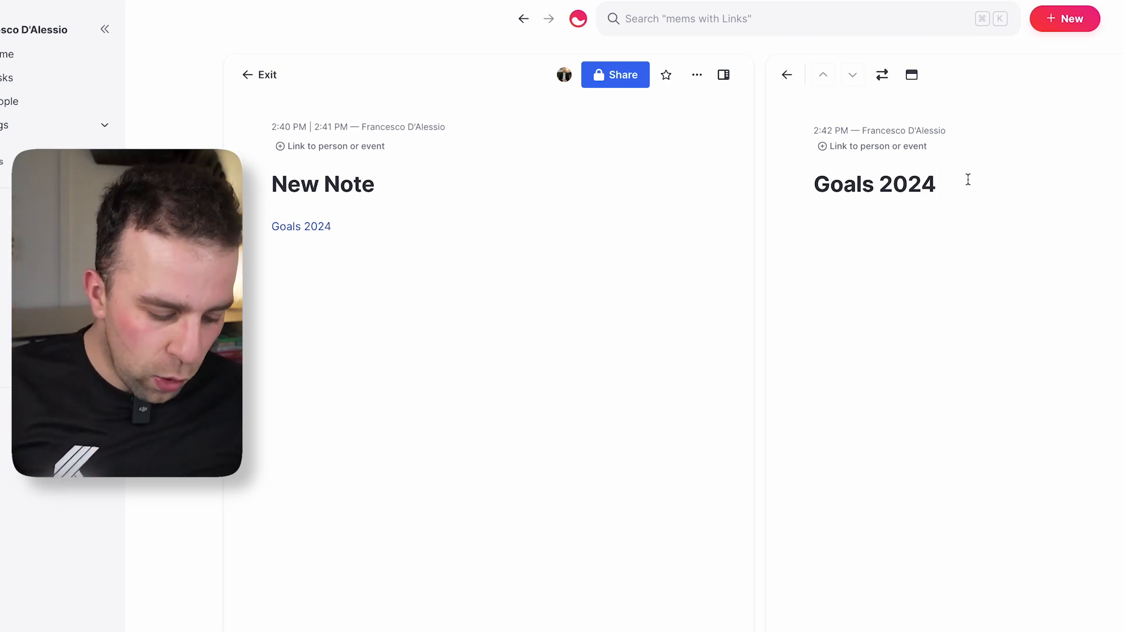
{"action": "left_click_drag", "start_coordinate": [760, 427], "coordinate": [884, 482]}
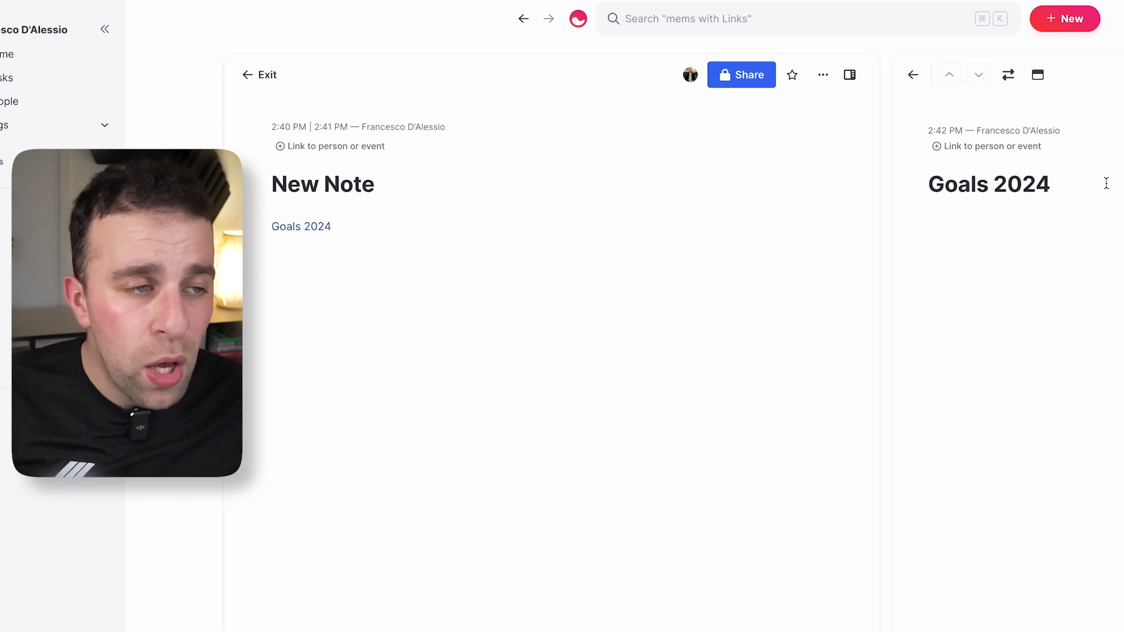
{"action": "left_click", "coordinate": [1088, 177]}
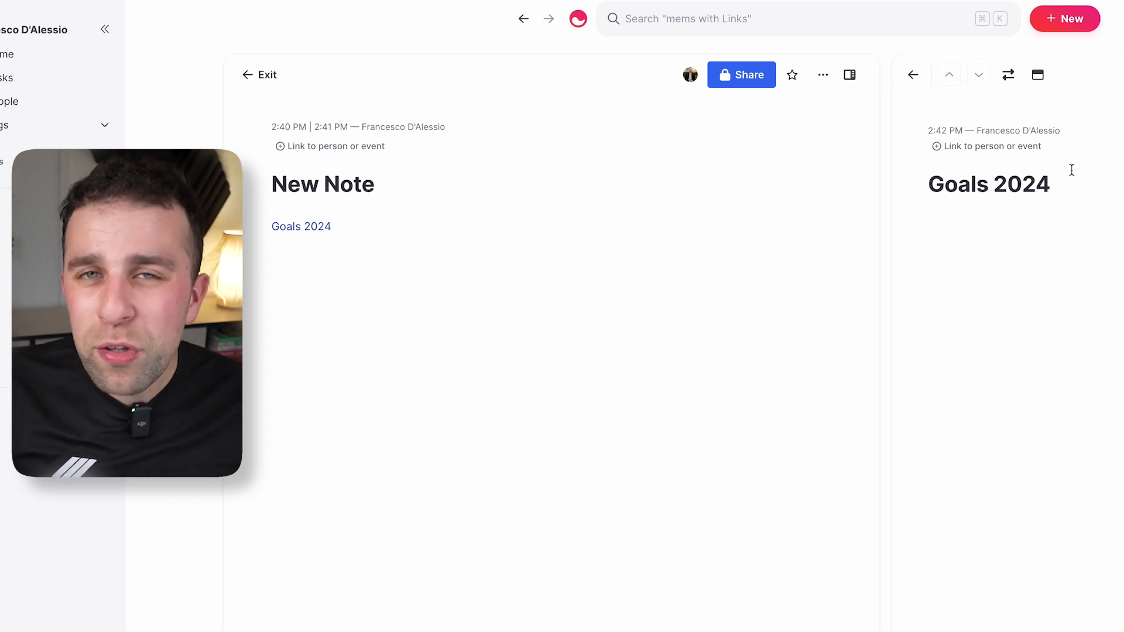
{"action": "key", "text": "Return"}
Retitle the note 'Meeting Notes - 27 December 2022' using the /today date command.
{"action": "type", "text": "/"}
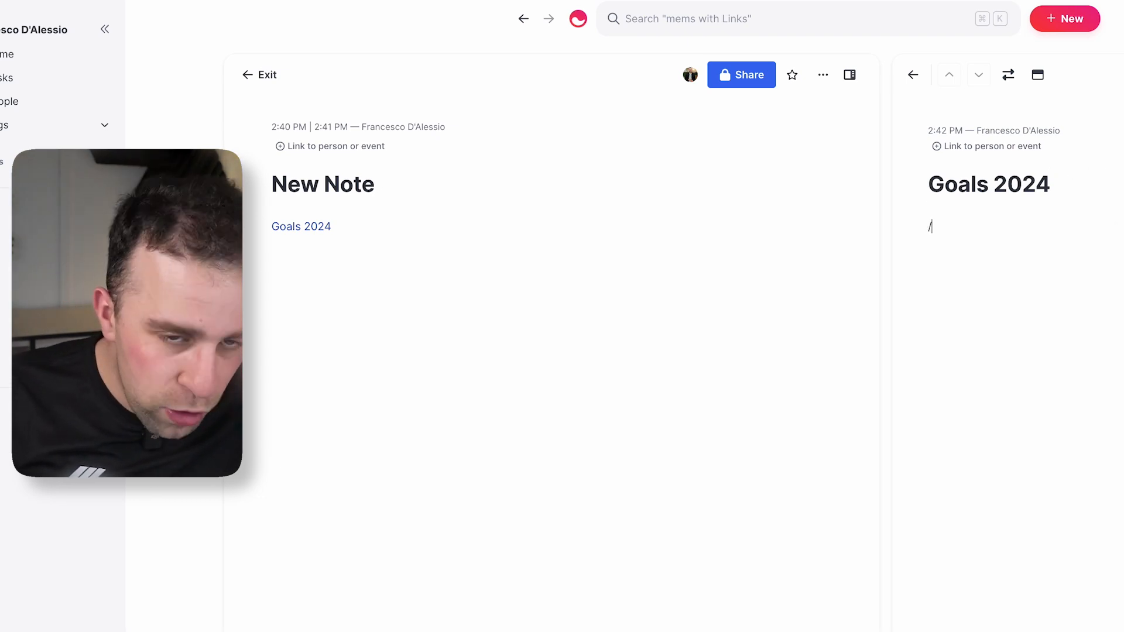
{"action": "scroll", "coordinate": [1098, 396], "scroll_direction": "down", "scroll_amount": 1}
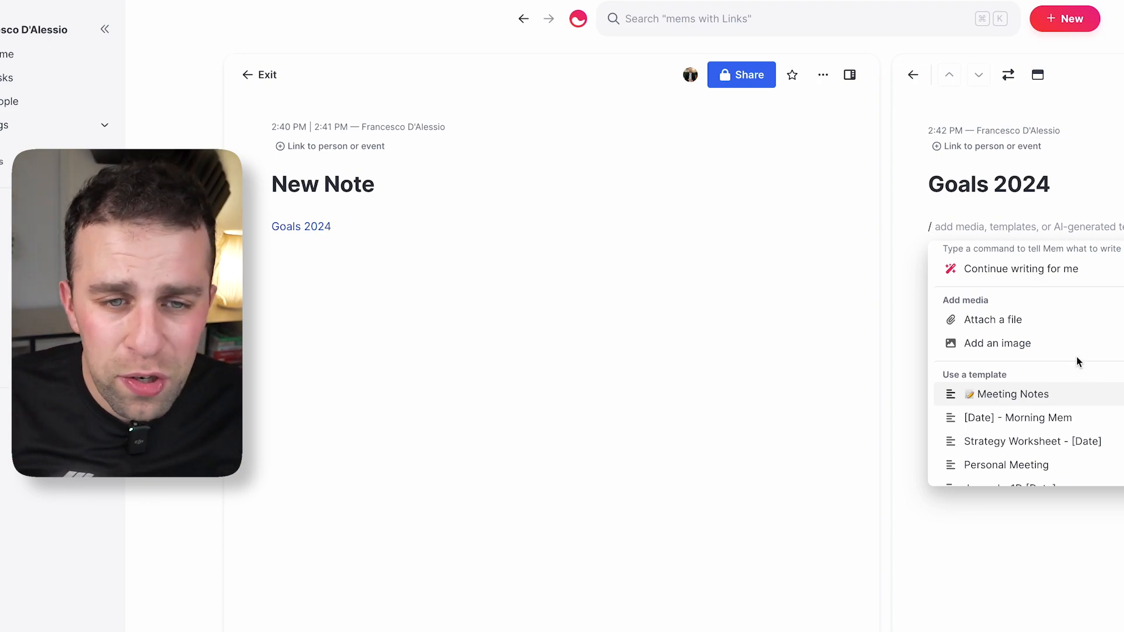
{"action": "scroll", "coordinate": [1063, 374], "scroll_direction": "up", "scroll_amount": 1}
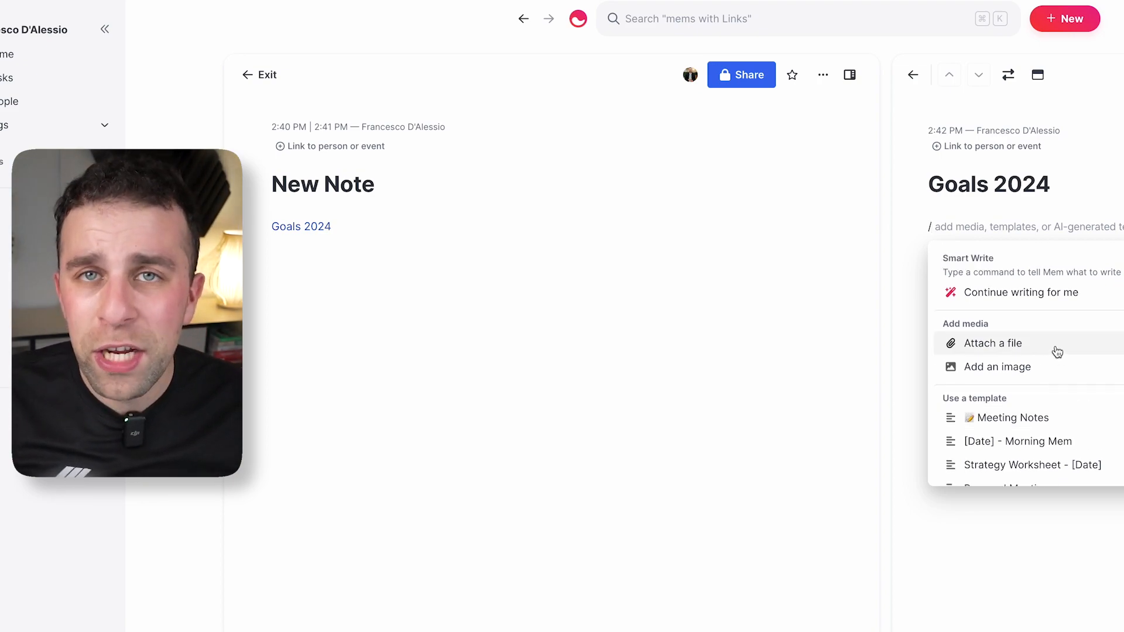
{"action": "scroll", "coordinate": [1060, 381], "scroll_direction": "down", "scroll_amount": 2}
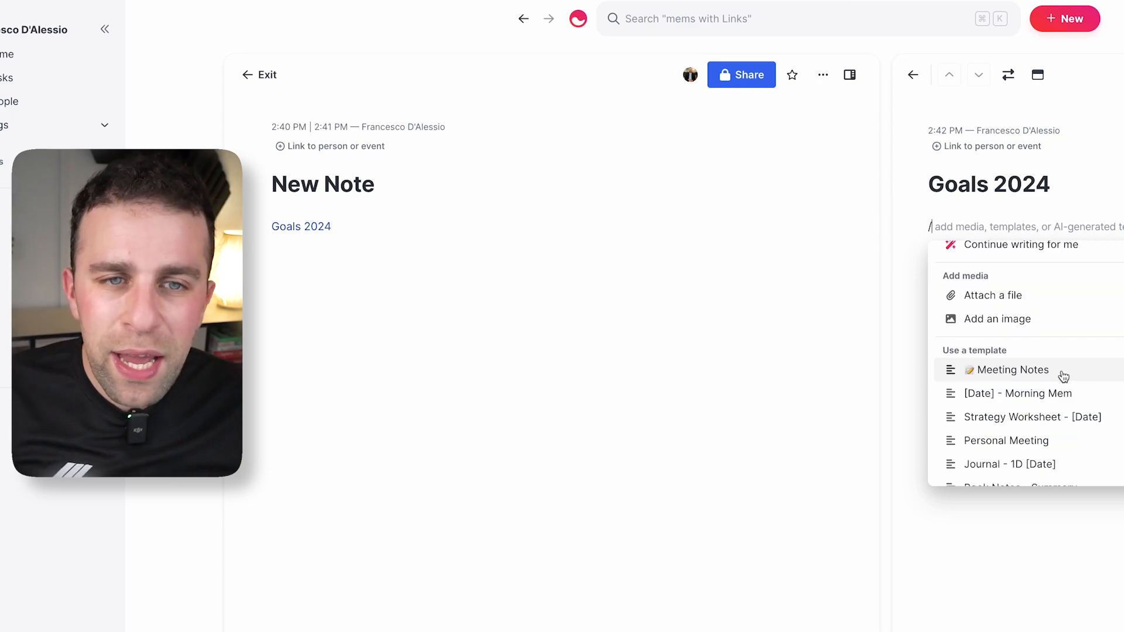
{"action": "left_click", "coordinate": [470, 176]}
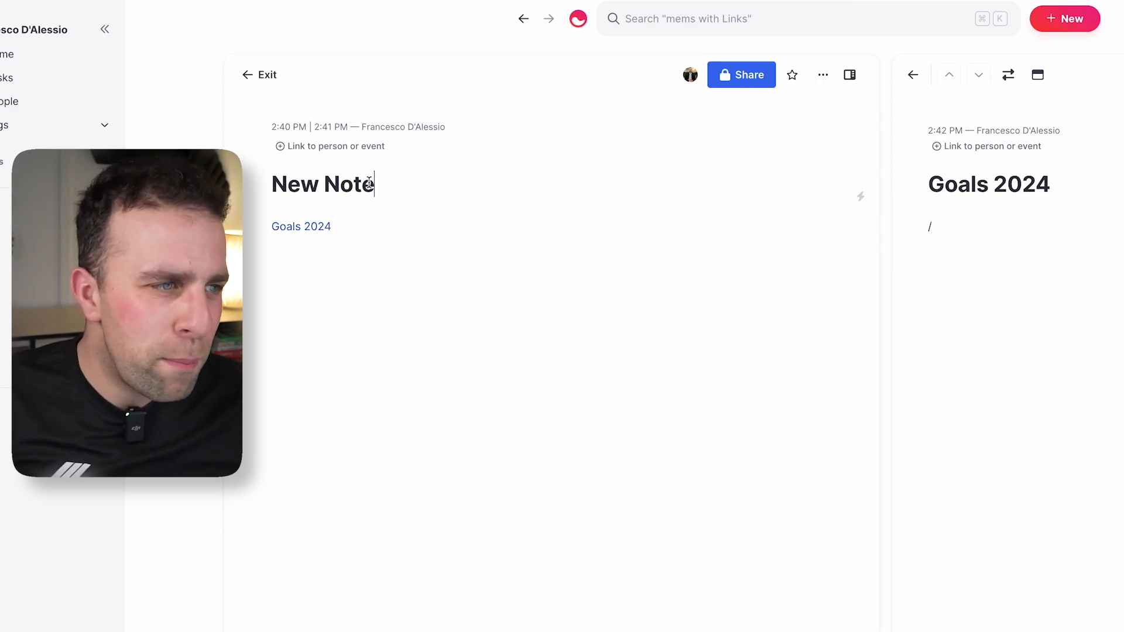
{"action": "key", "text": "super+shift+Left"}
{"action": "type", "text": "Meeting Notes - /tod"}
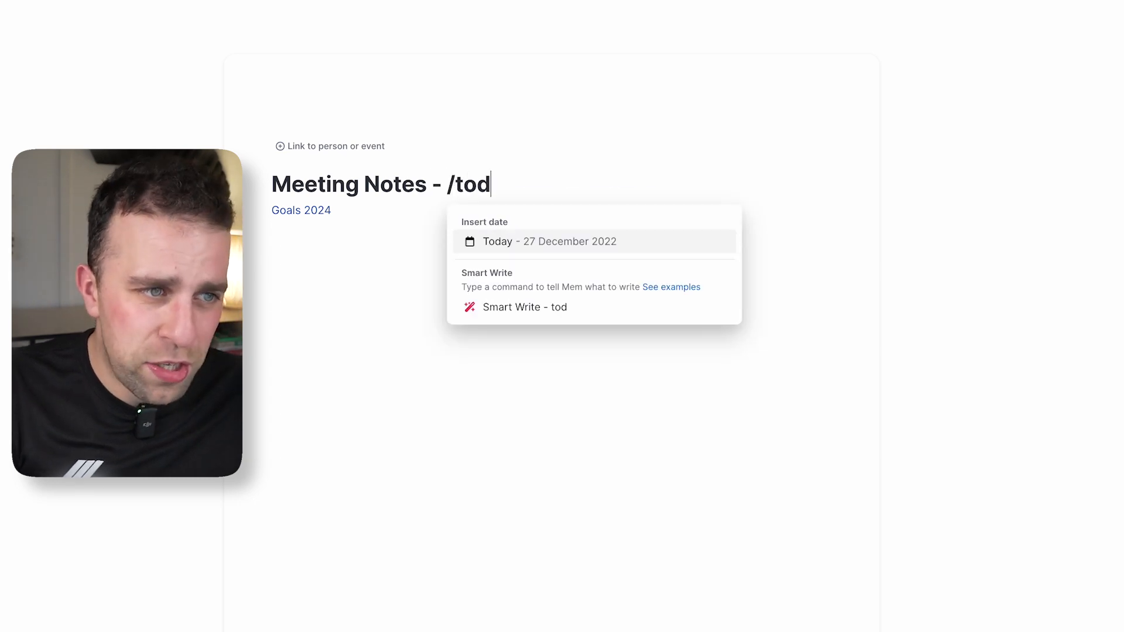
{"action": "key", "text": "Return"}
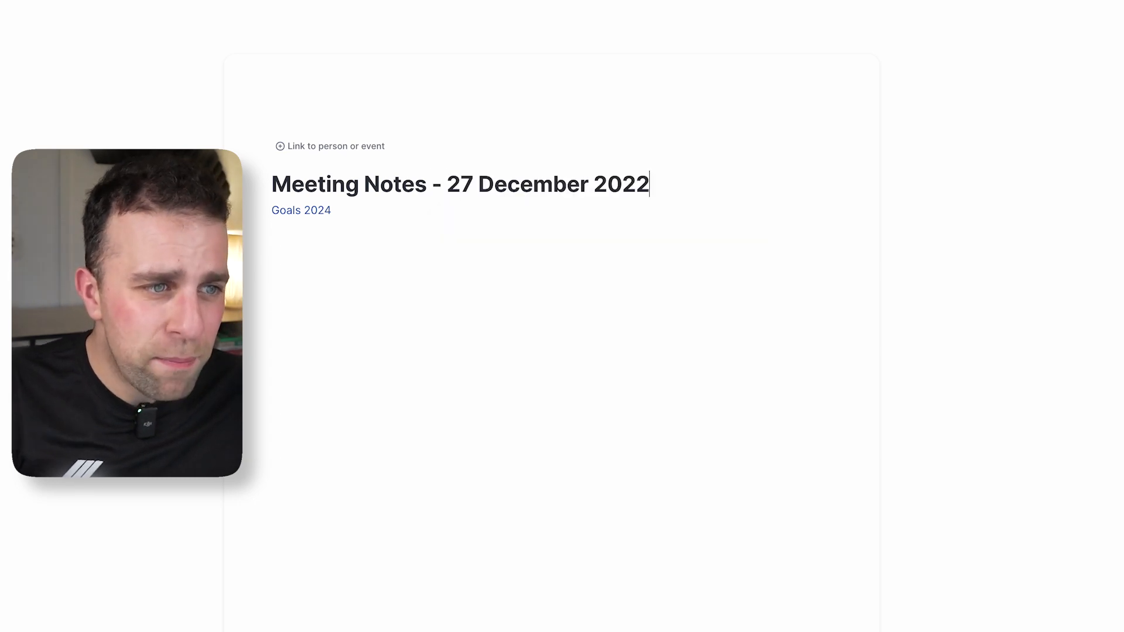
Fill the note body with the Meeting Notes template, then return to the home page.
{"action": "left_click", "coordinate": [368, 251]}
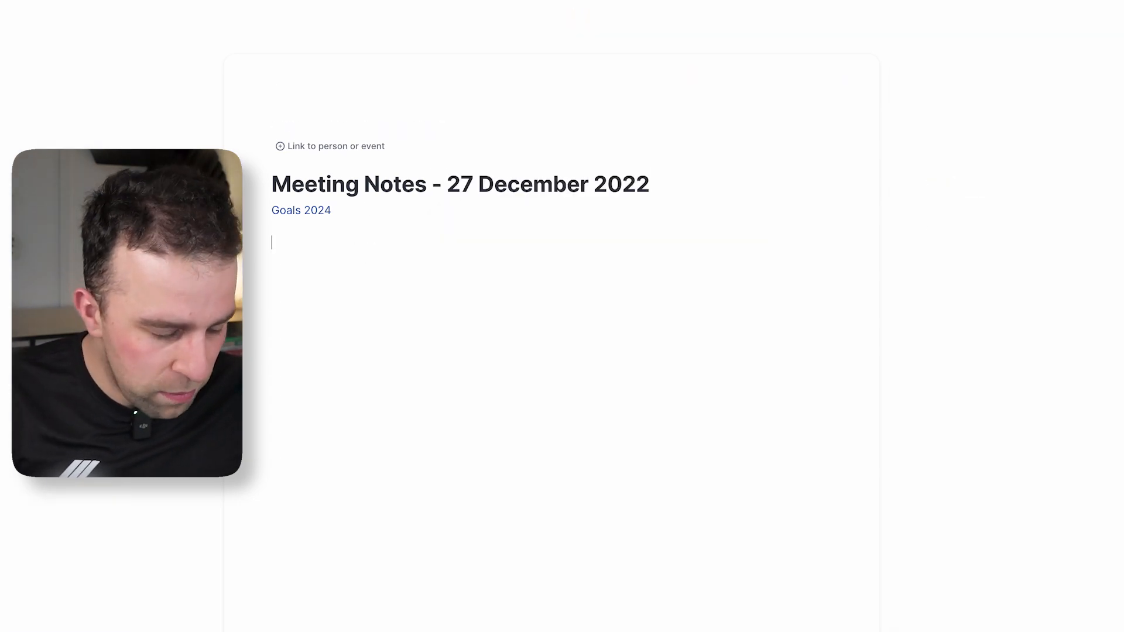
{"action": "type", "text": "/mee"}
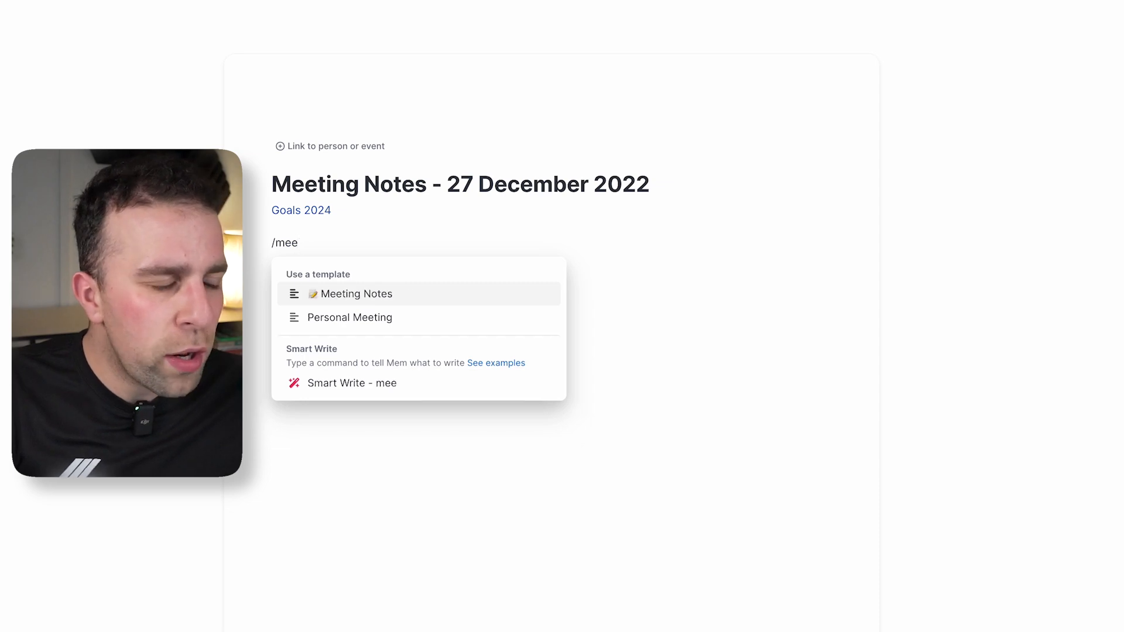
{"action": "key", "text": "Return"}
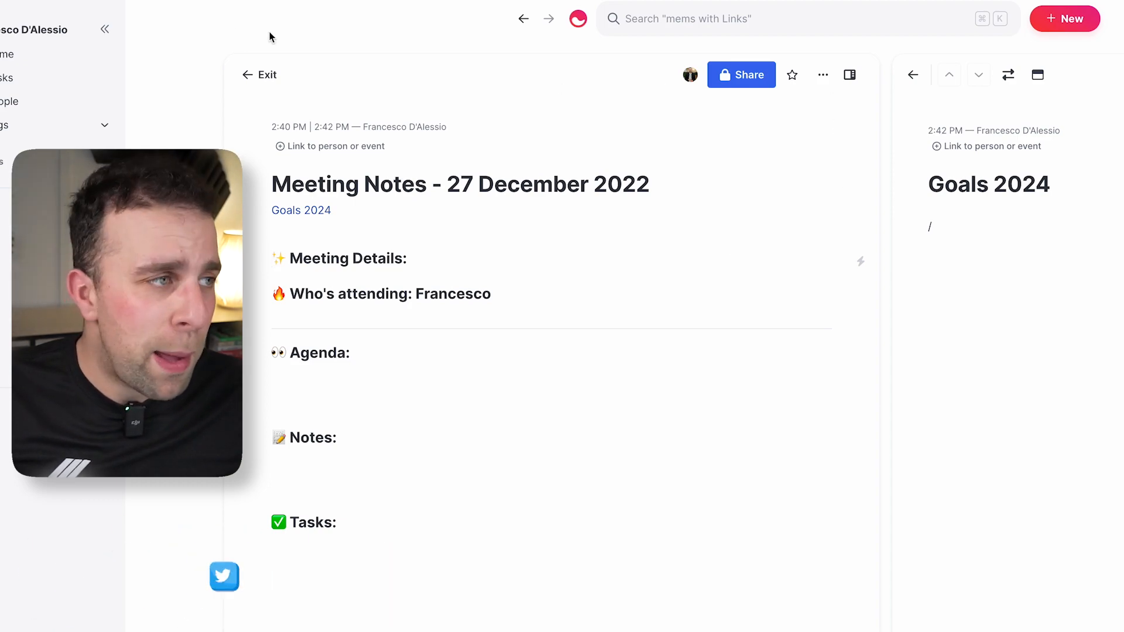
{"action": "left_click", "coordinate": [89, 54]}
Show the Inbox list of mems, then bring up the Spotlight quick search.
{"action": "left_click", "coordinate": [409, 193]}
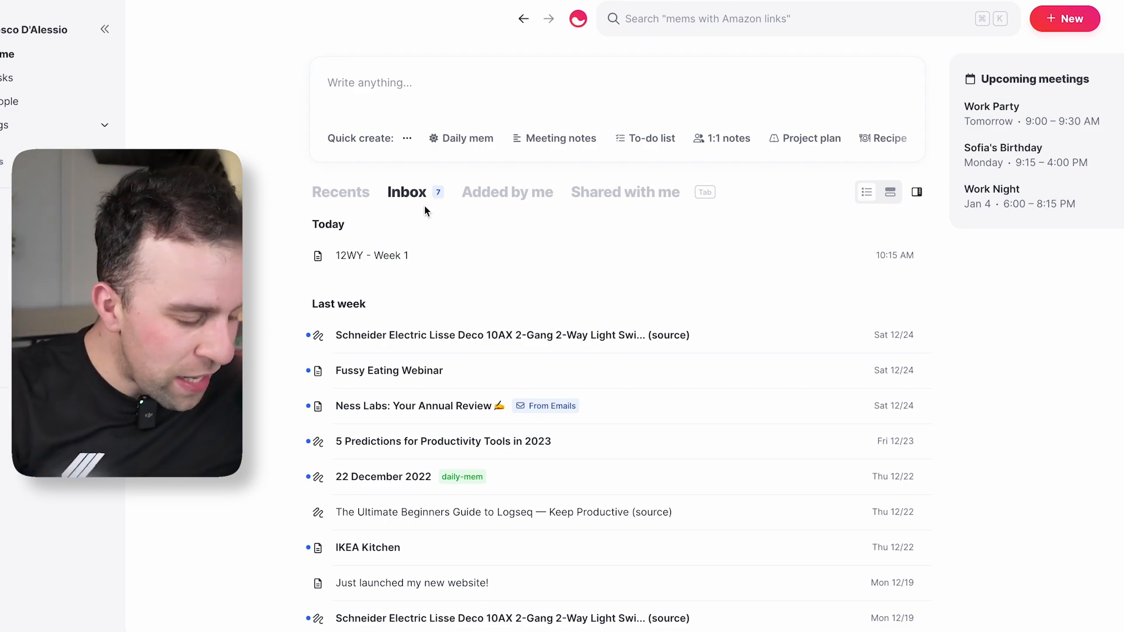
{"action": "key", "text": "super+shift+space"}
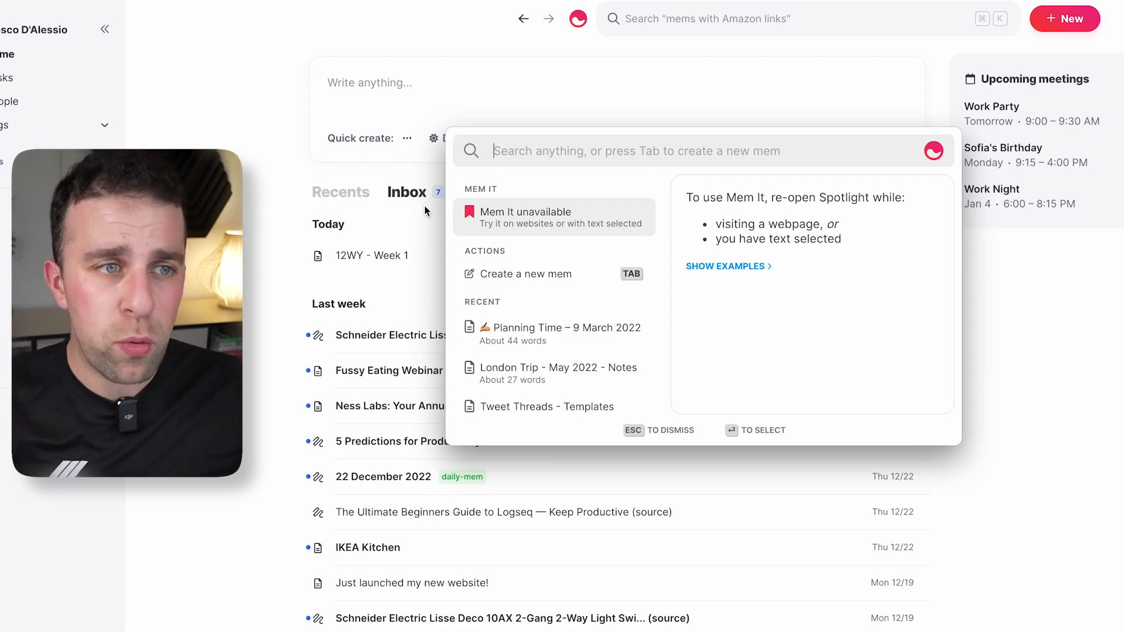
Dismiss the Spotlight search and switch the home page to the Recents list.
{"action": "left_click", "coordinate": [424, 205]}
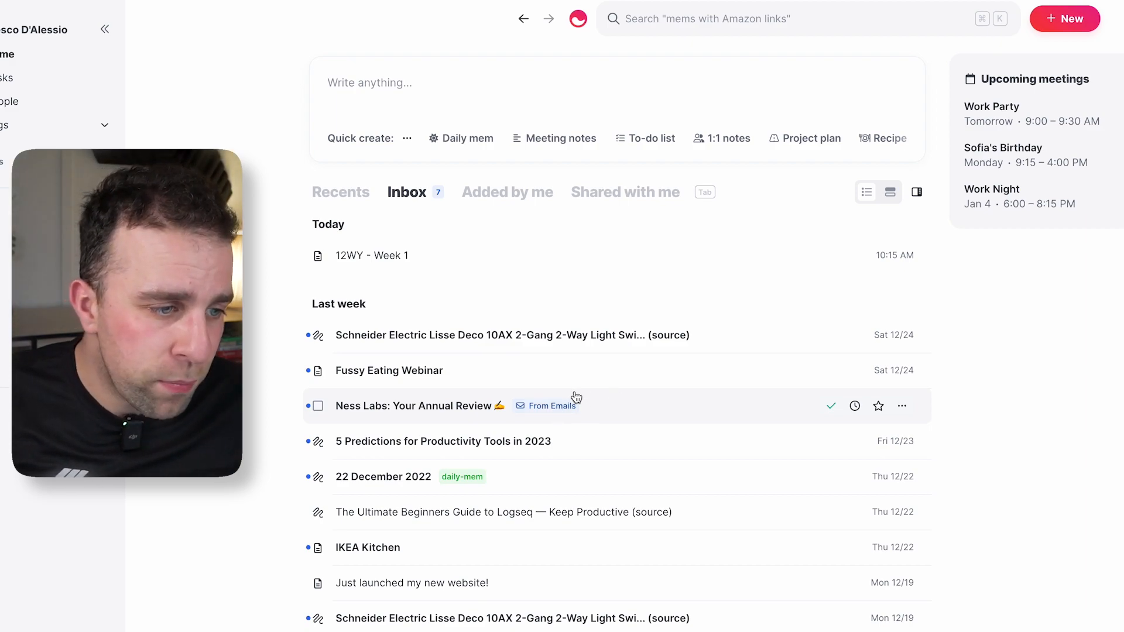
{"action": "left_click", "coordinate": [325, 192]}
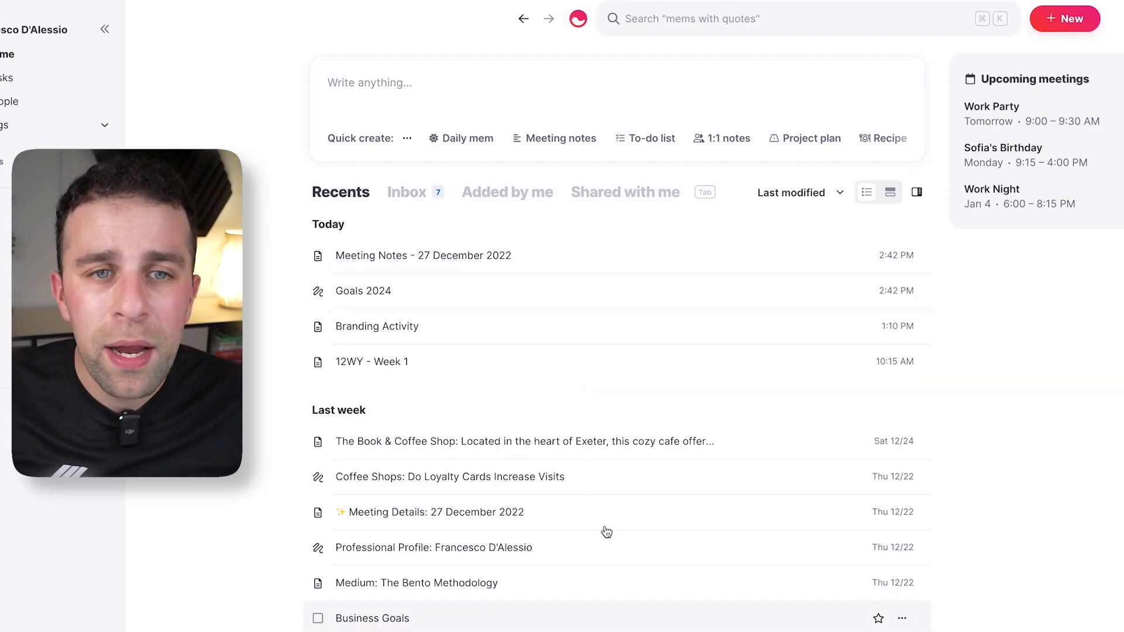
Create a note for the upcoming Work Party meeting with the Meeting Notes template, then exit.
{"action": "left_click", "coordinate": [1119, 119]}
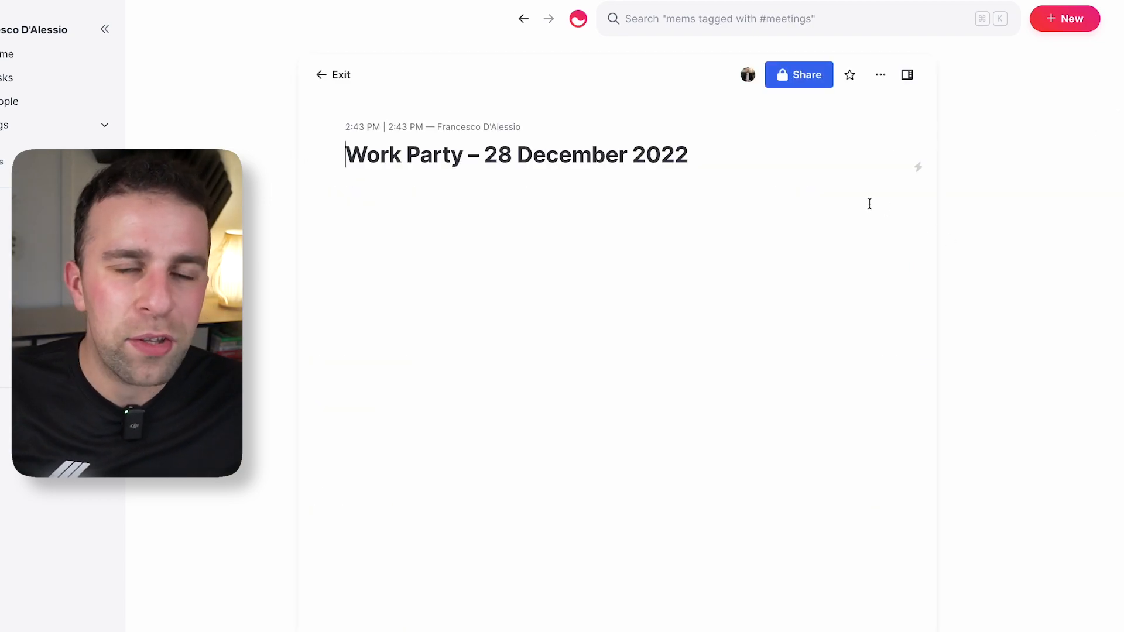
{"action": "left_click", "coordinate": [717, 178]}
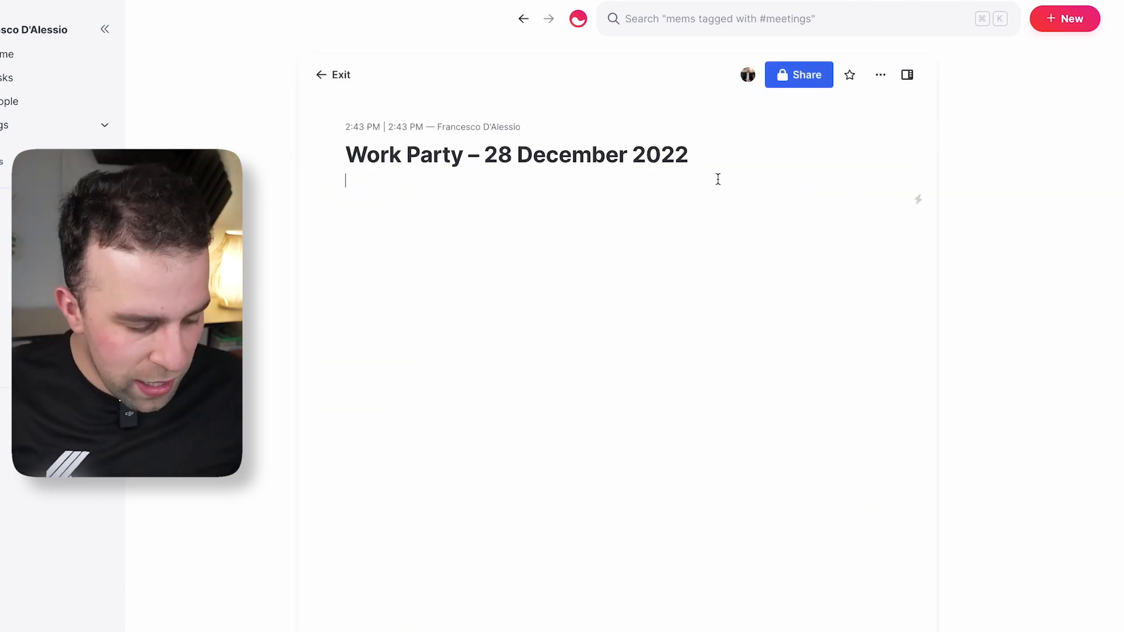
{"action": "type", "text": "/"}
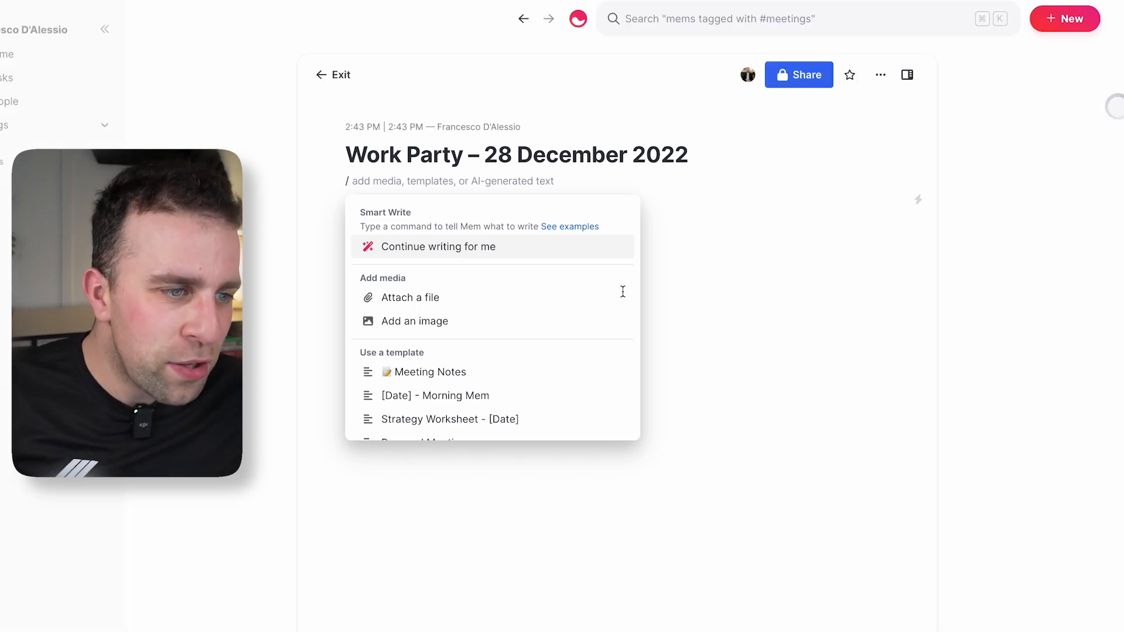
{"action": "left_click", "coordinate": [526, 381]}
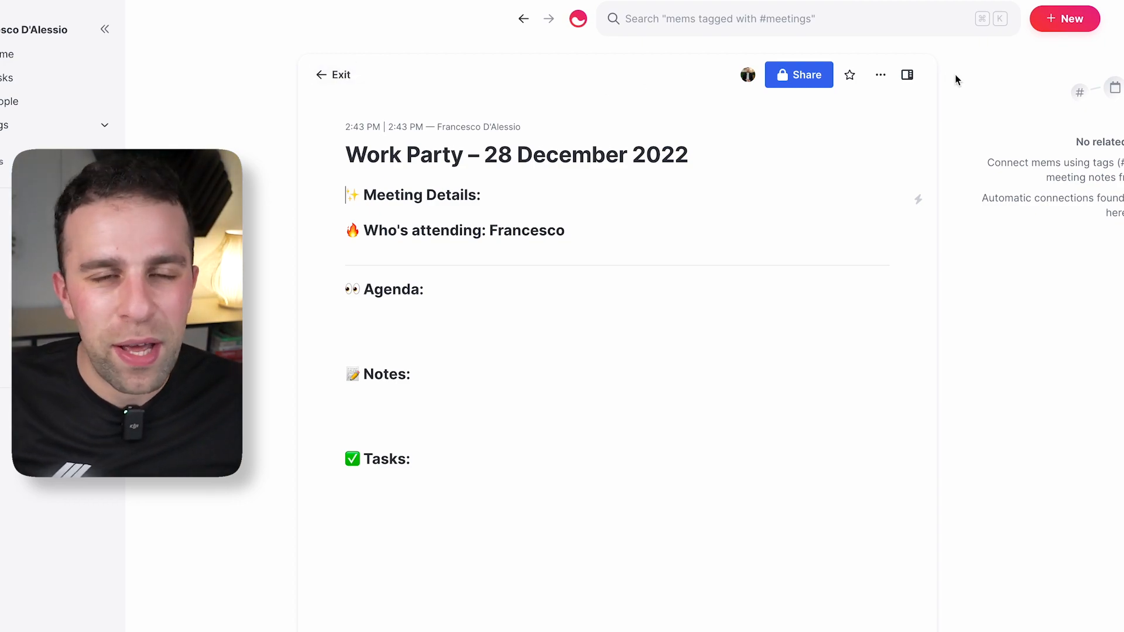
{"action": "left_click", "coordinate": [333, 74]}
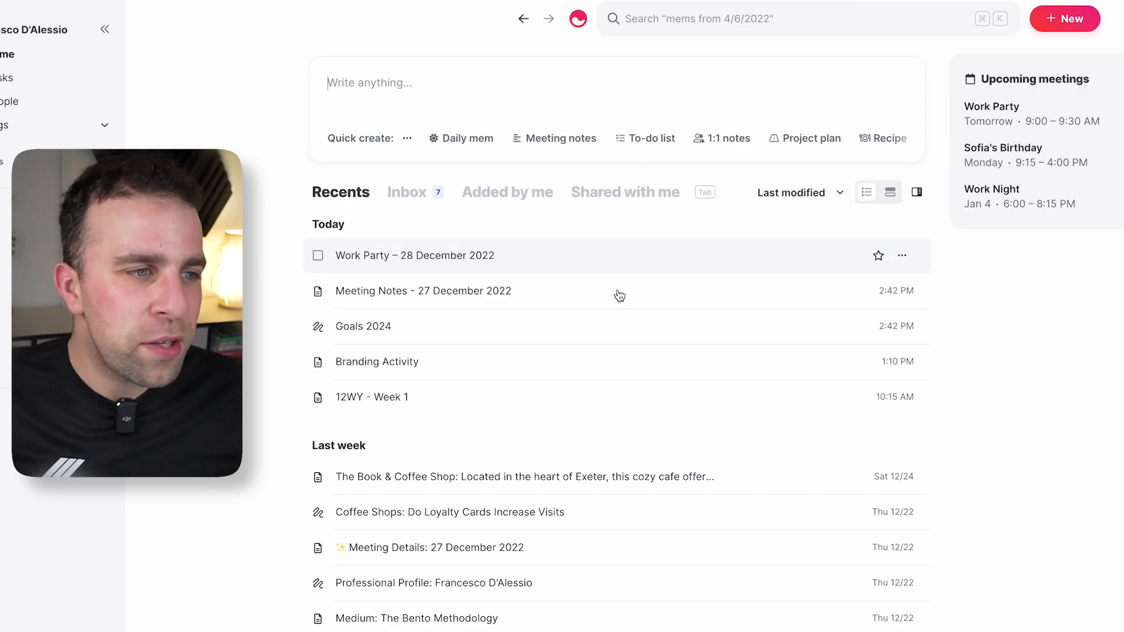
Replace the Work Party template sections with a 'Buy Jazzy Outfit' checkbox task and view Tasks.
{"action": "left_click", "coordinate": [488, 267]}
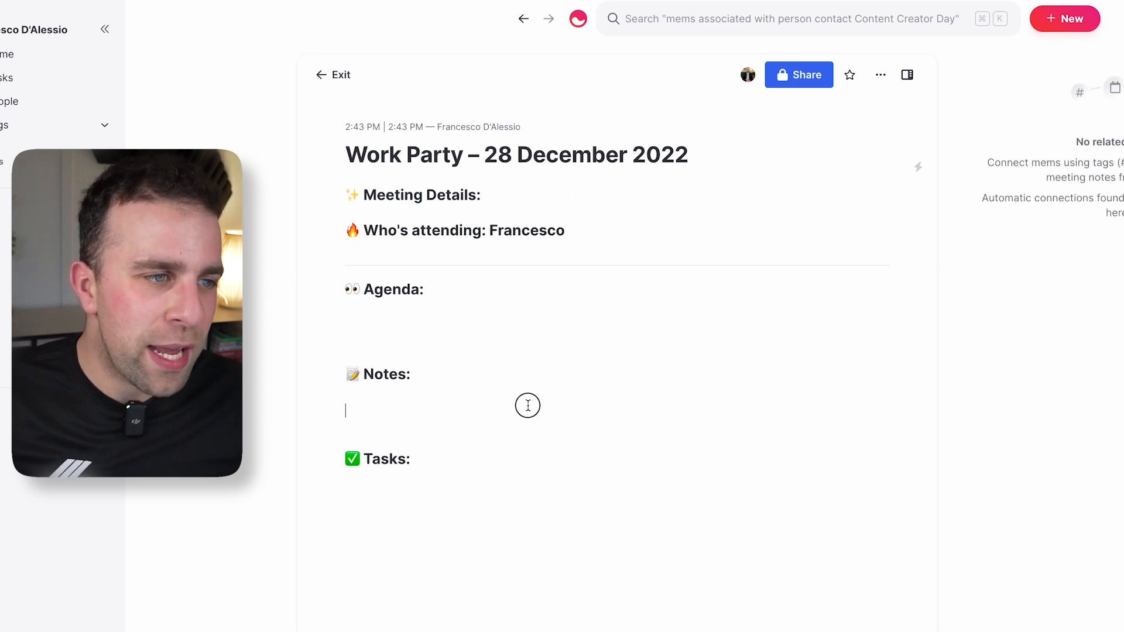
{"action": "key", "text": "ctrl+a"}
{"action": "left_click_drag", "start_coordinate": [418, 498], "coordinate": [339, 179]}
{"action": "key", "text": "BackSpace"}
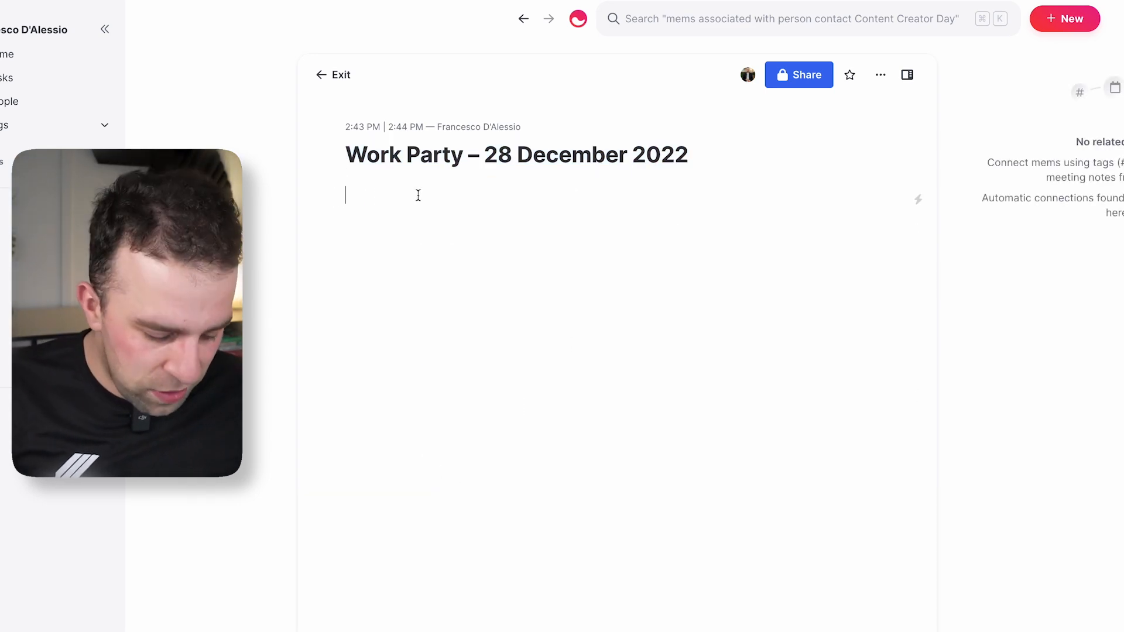
{"action": "type", "text": "[] "}
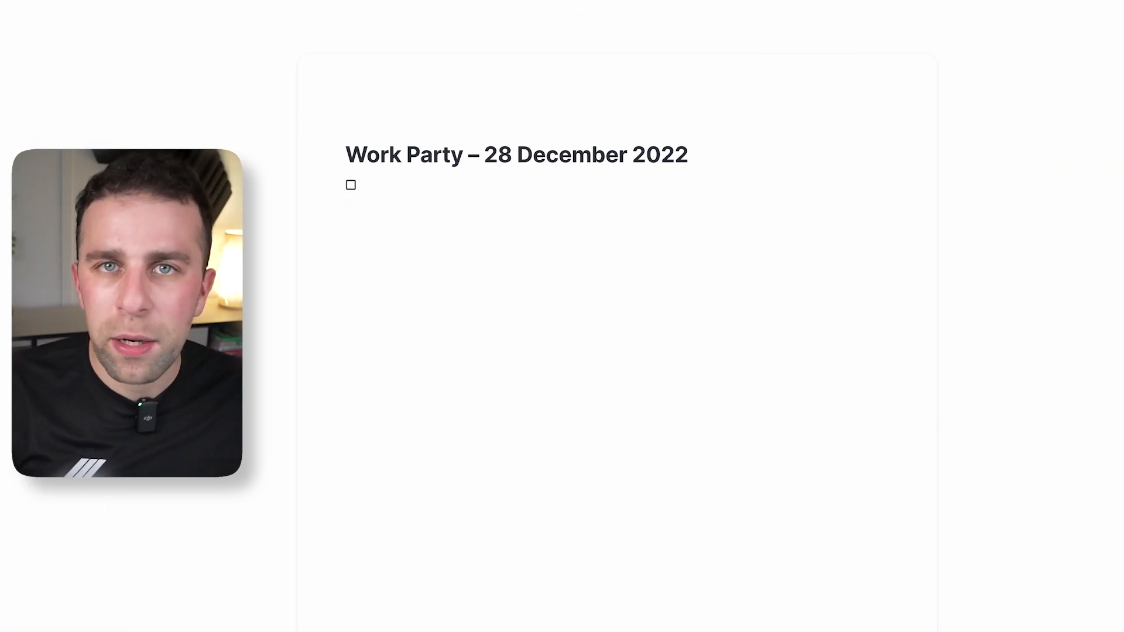
{"action": "type", "text": "B"}
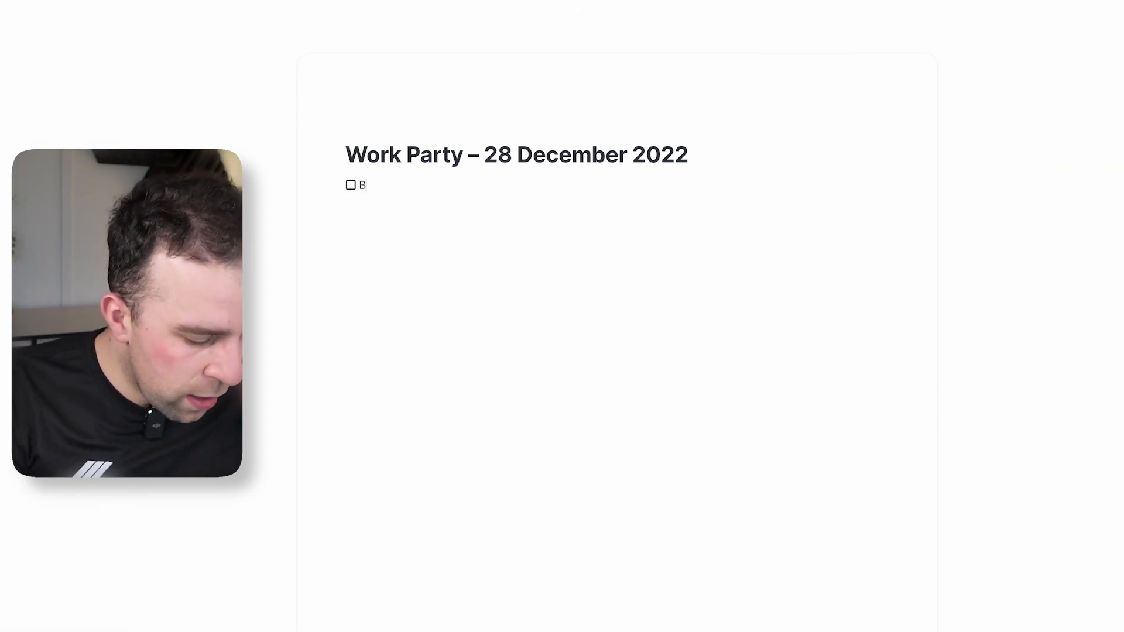
{"action": "type", "text": "uy J"}
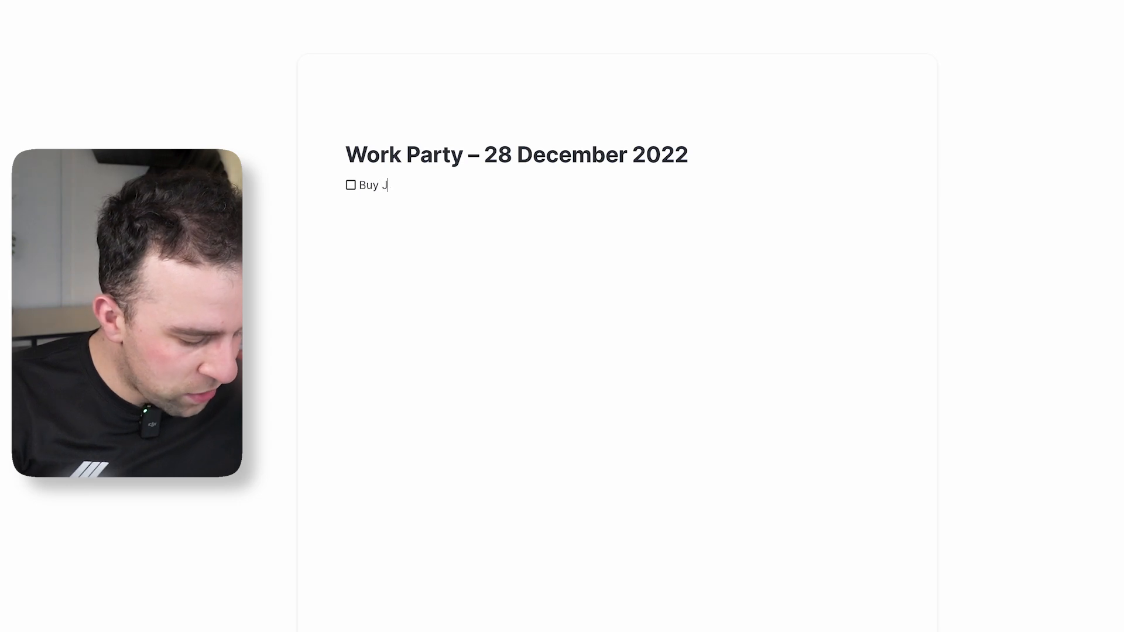
{"action": "type", "text": "fit"}
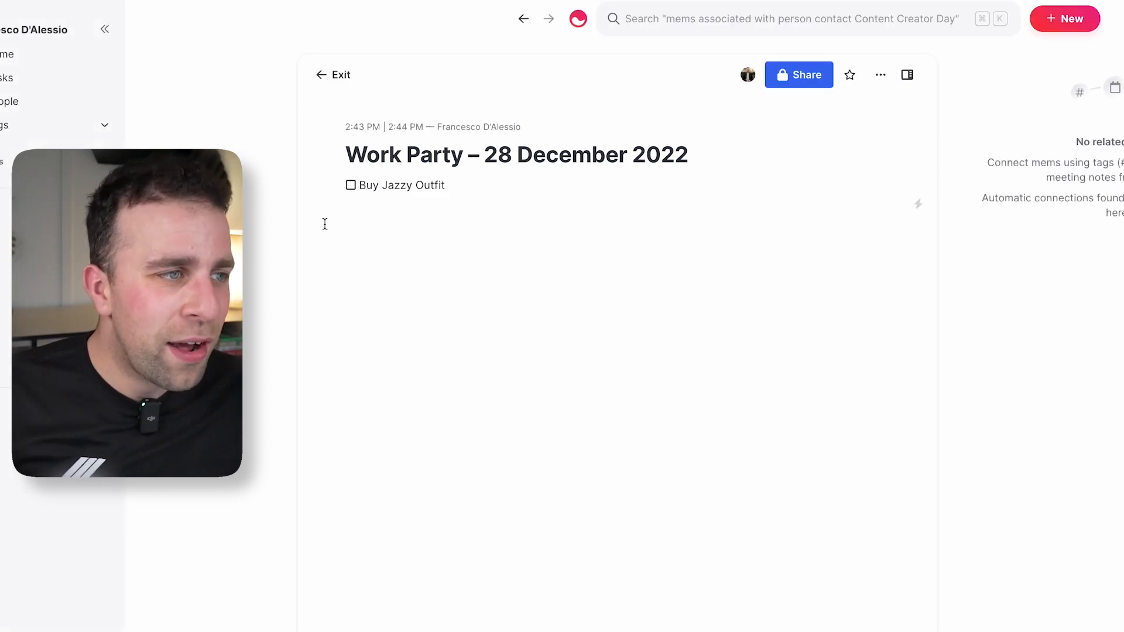
{"action": "left_click", "coordinate": [71, 79]}
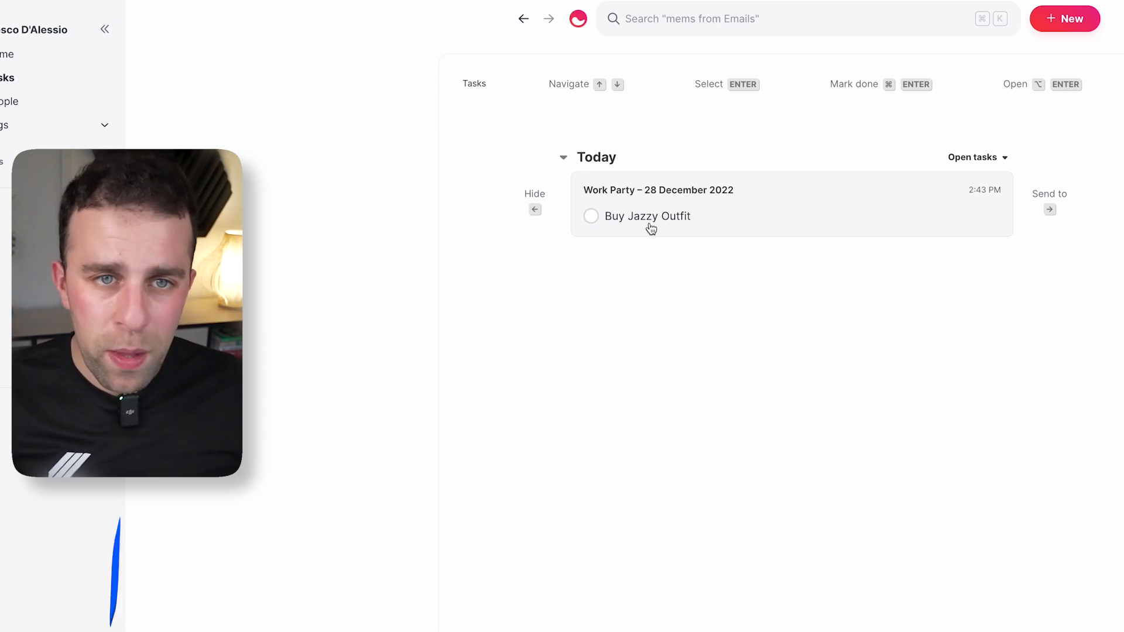
Tick off Buy Jazzy Outfit and reopen the Work Party – 28 December 2022 mem.
{"action": "key", "text": "Right"}
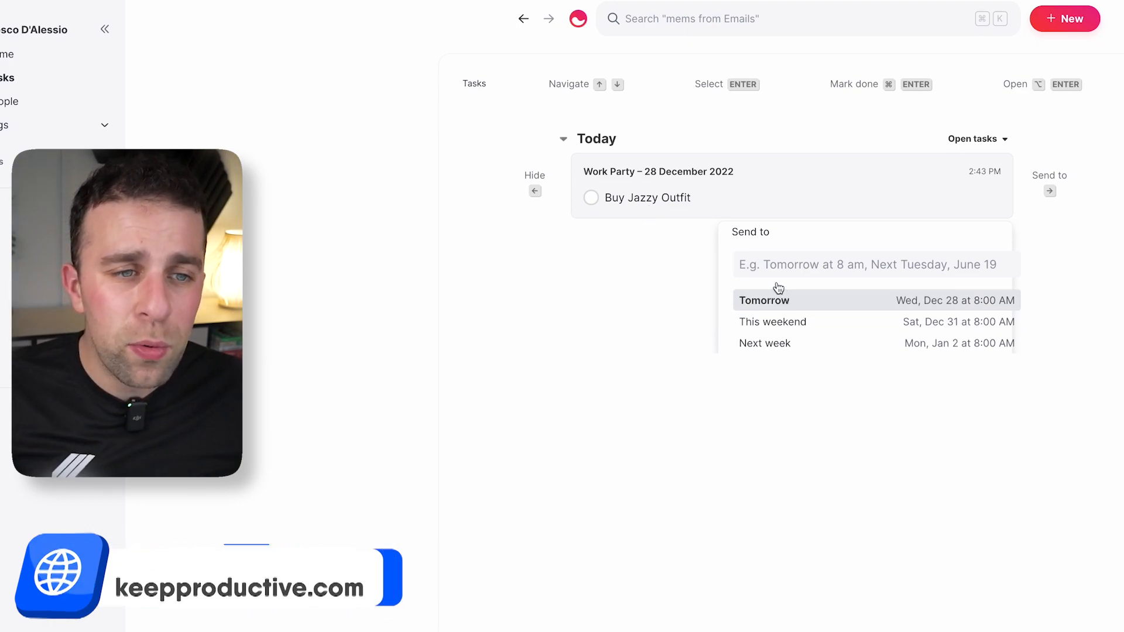
{"action": "left_click", "coordinate": [670, 280]}
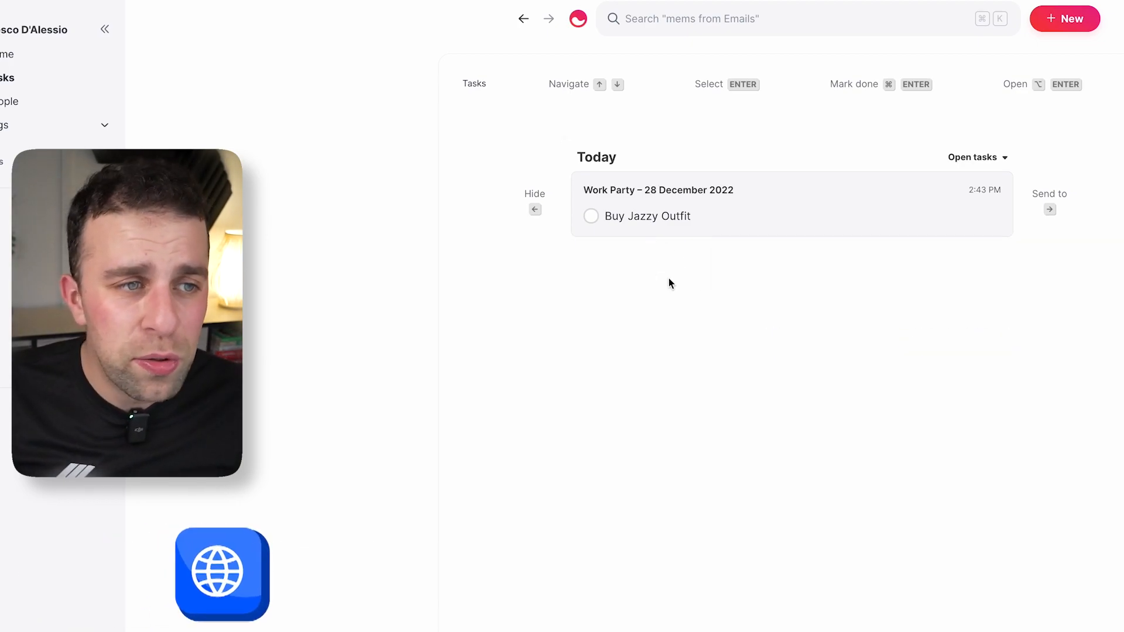
{"action": "left_click", "coordinate": [585, 222]}
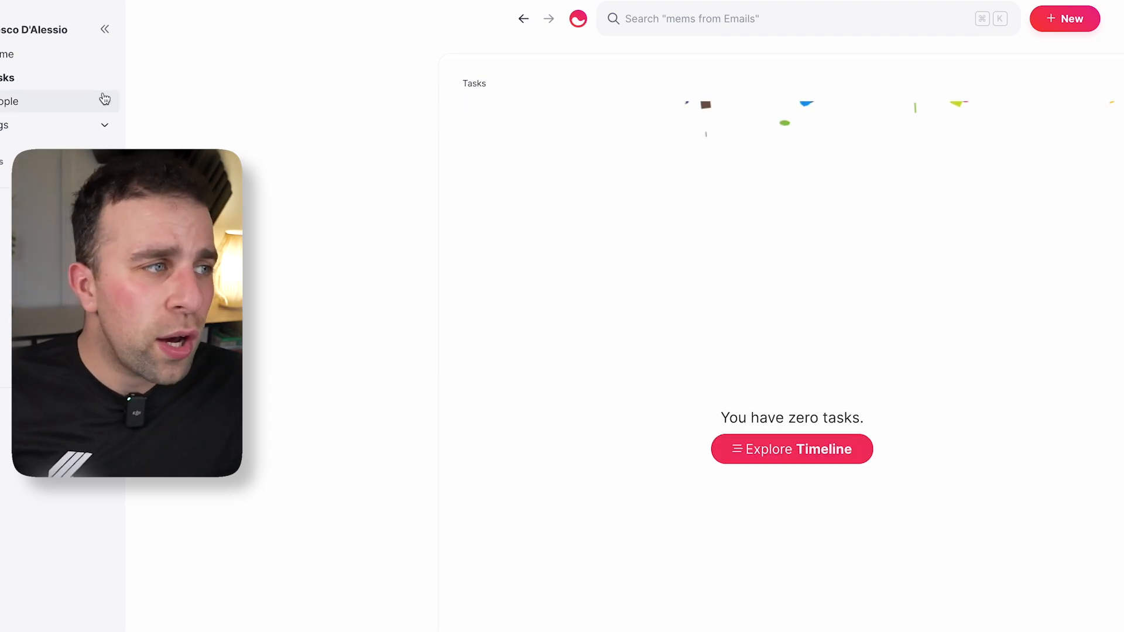
{"action": "left_click", "coordinate": [83, 57]}
{"action": "left_click", "coordinate": [503, 255]}
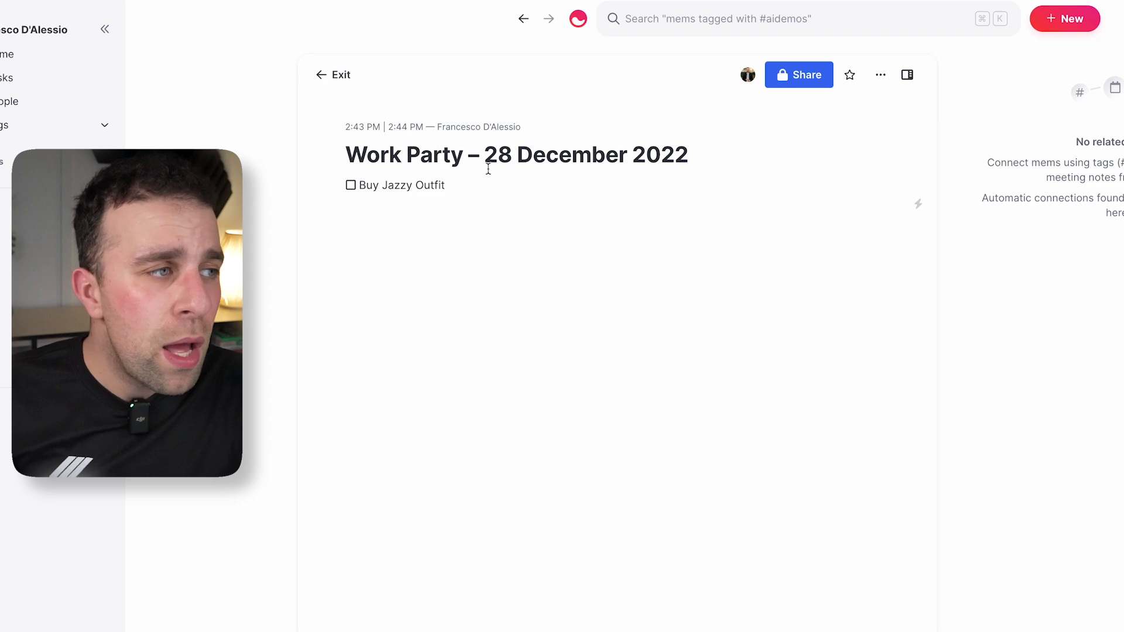
Check the task list, then reopen the Work Party mem from the home page.
{"action": "left_click", "coordinate": [67, 78]}
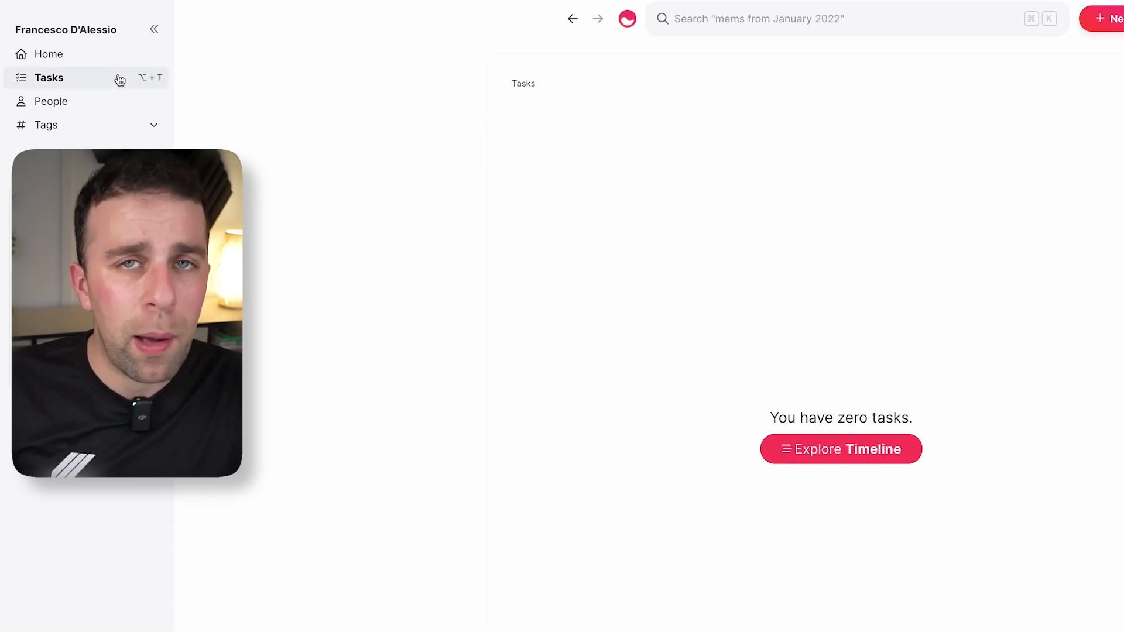
{"action": "left_click", "coordinate": [111, 56]}
{"action": "left_click", "coordinate": [536, 255]}
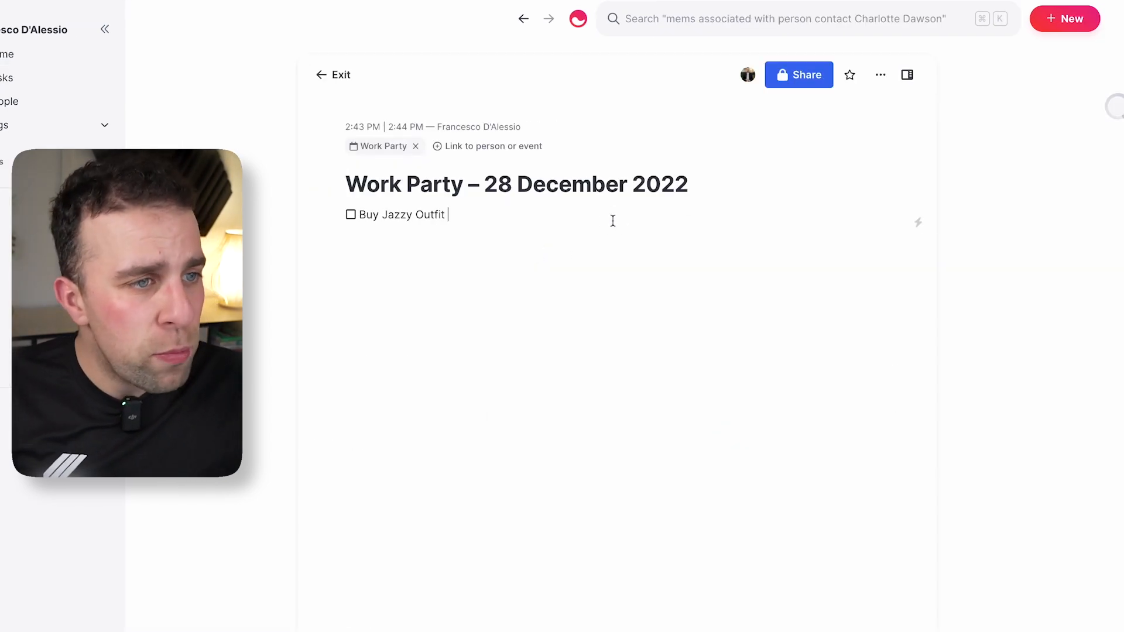
Add an @ mention of a newly created person contact on a new line under the task.
{"action": "key", "text": "Return"}
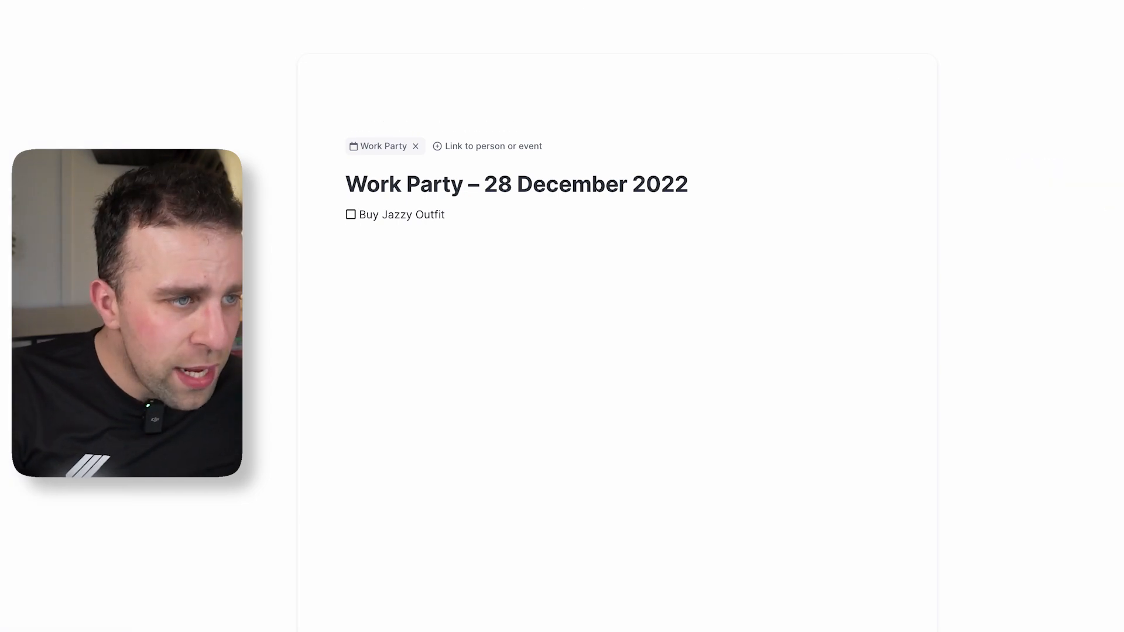
{"action": "type", "text": "+j"}
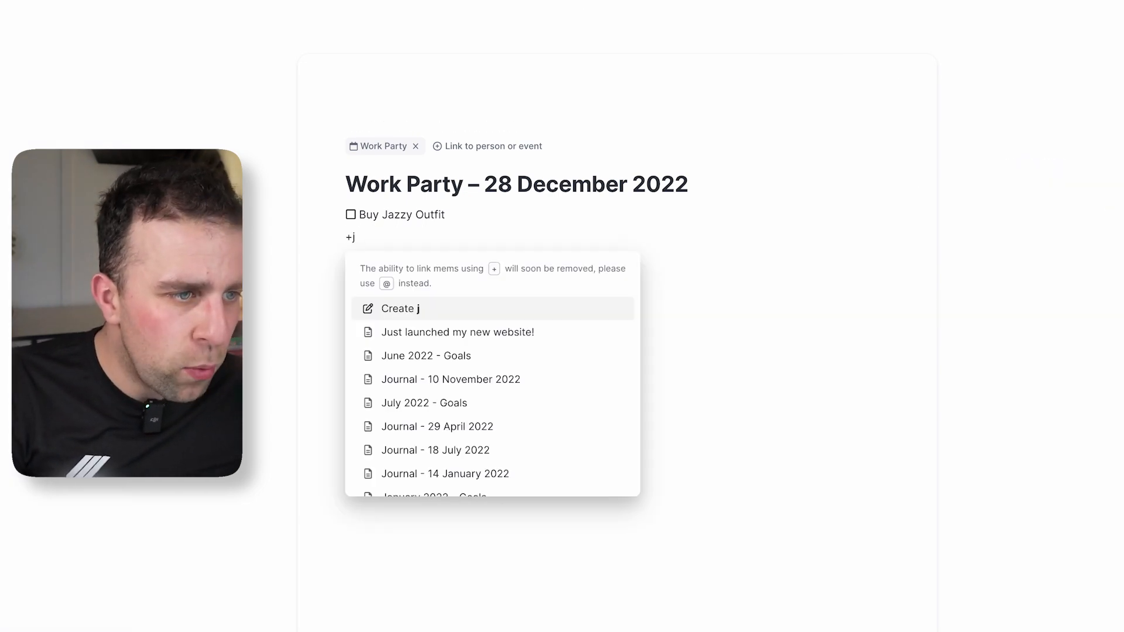
{"action": "key", "text": "BackSpace"}
{"action": "key", "text": "BackSpace"}
{"action": "type", "text": "@"}
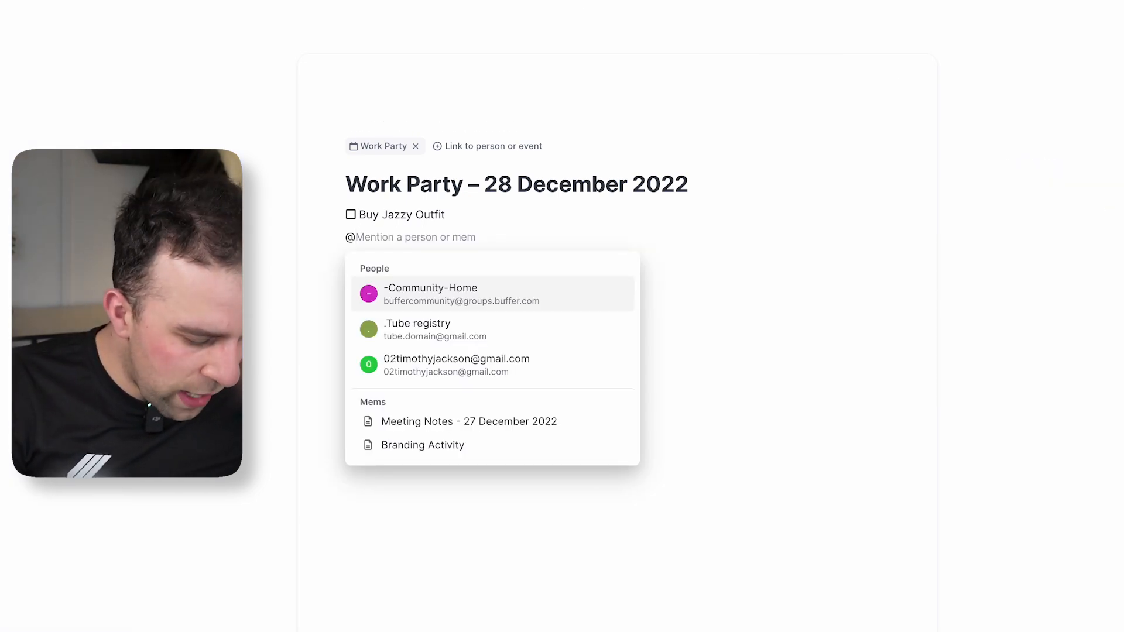
{"action": "type", "text": "john am"}
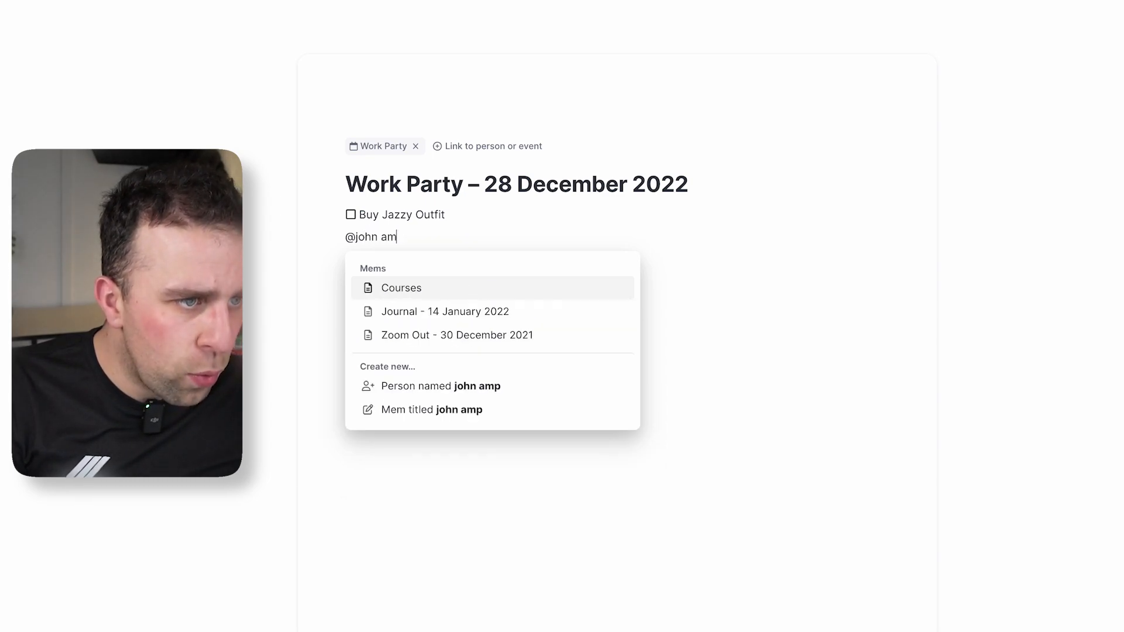
{"action": "key", "text": "BackSpace"}
{"action": "type", "text": "ppleseed"}
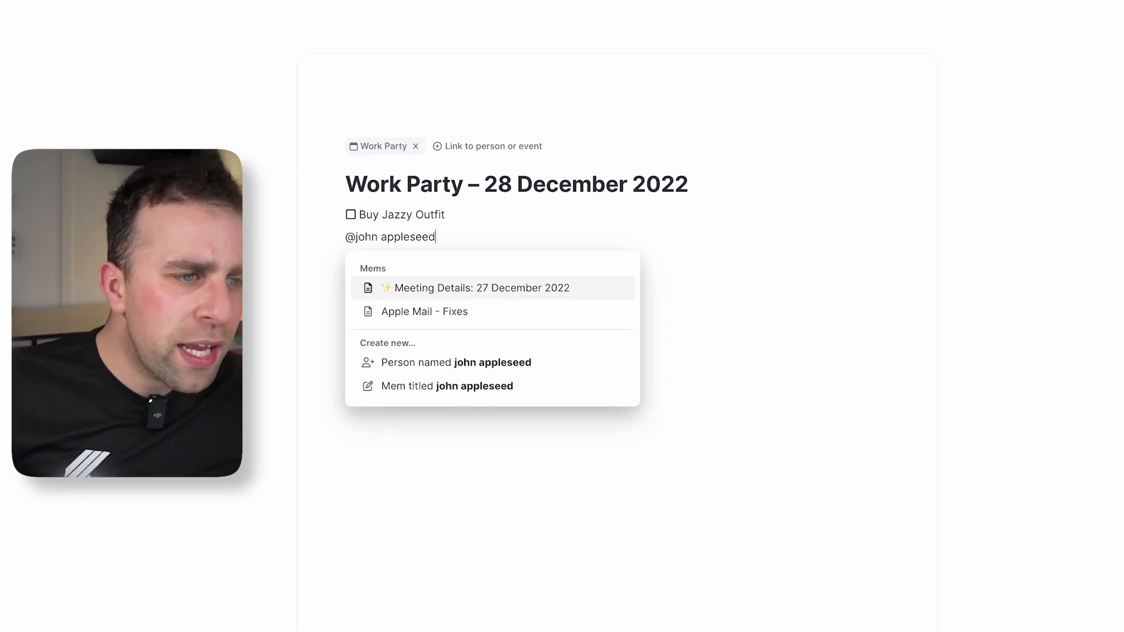
{"action": "left_click", "coordinate": [527, 364]}
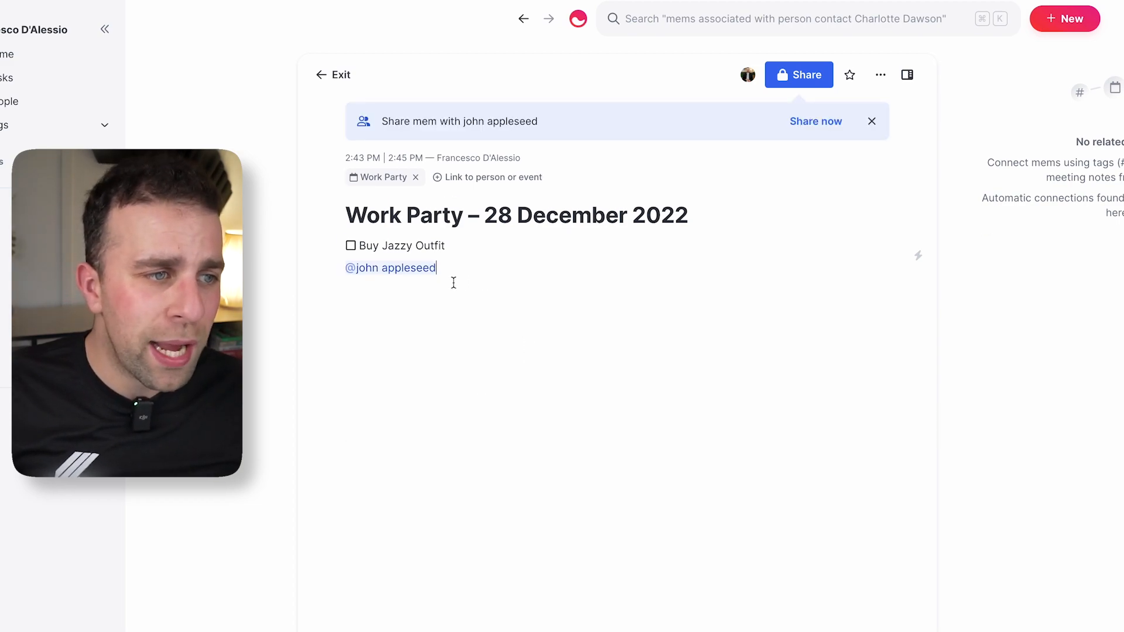
Open john appleseed's profile in the sidebar, then open the 'Meeting Details: 27 December 2022' mem alongside.
{"action": "left_click", "coordinate": [423, 268]}
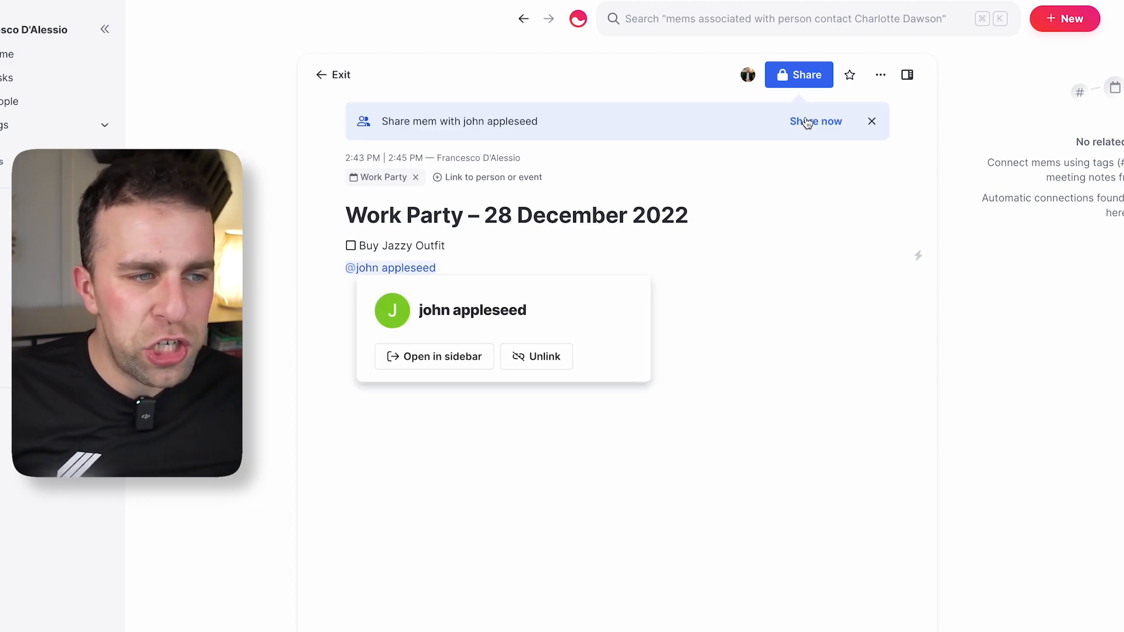
{"action": "left_click", "coordinate": [416, 360]}
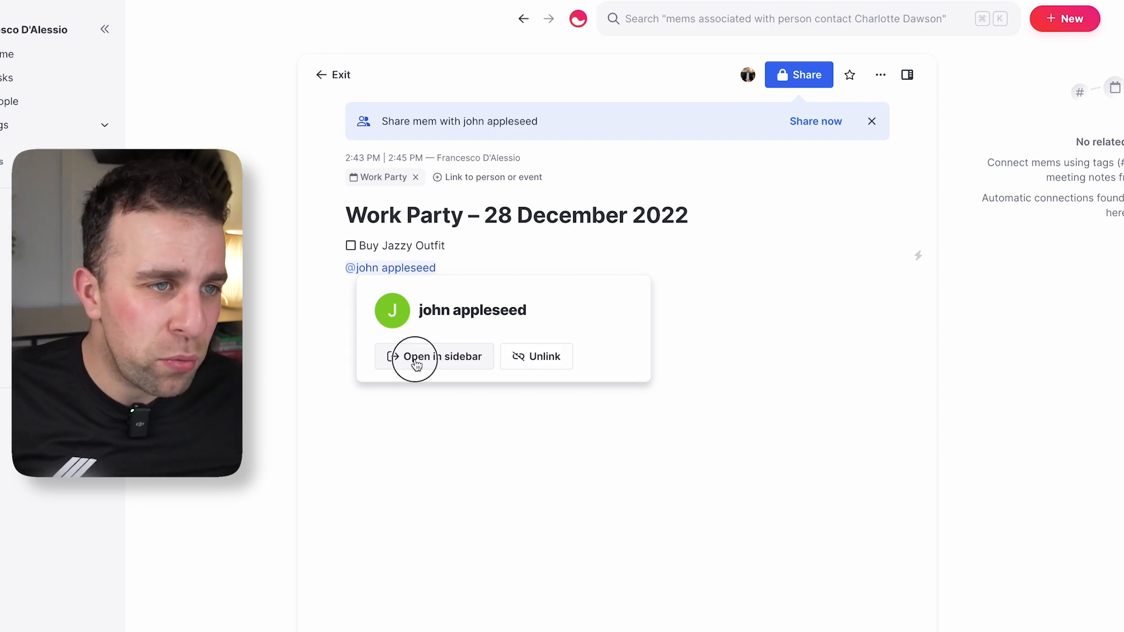
{"action": "mouse_move", "coordinate": [1095, 291]}
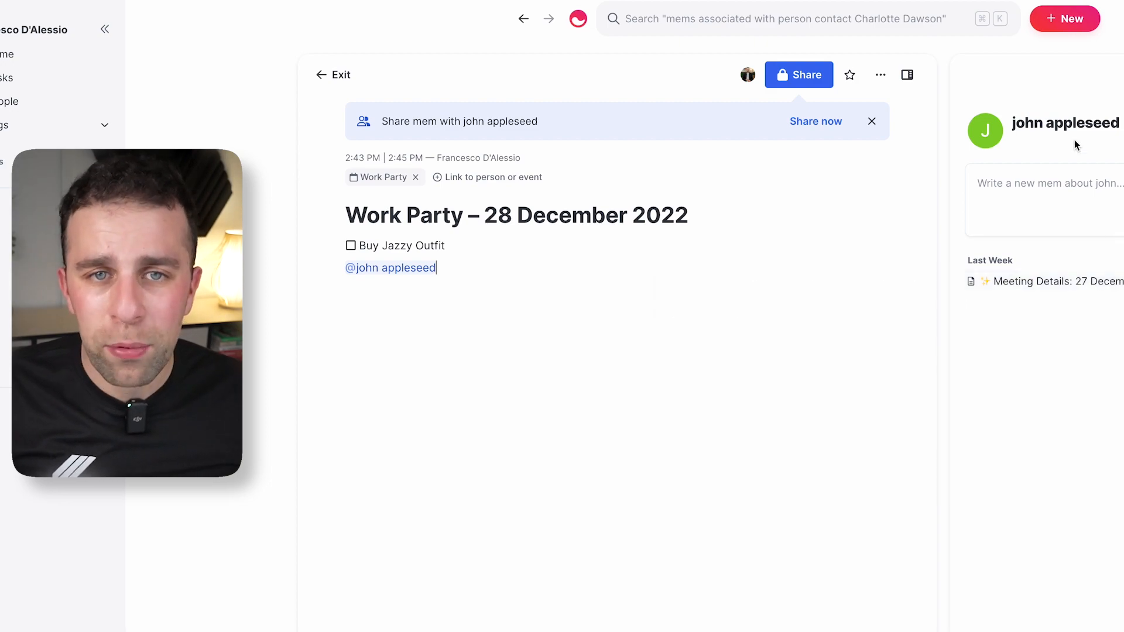
{"action": "key", "text": "Escape"}
{"action": "left_click", "coordinate": [424, 399]}
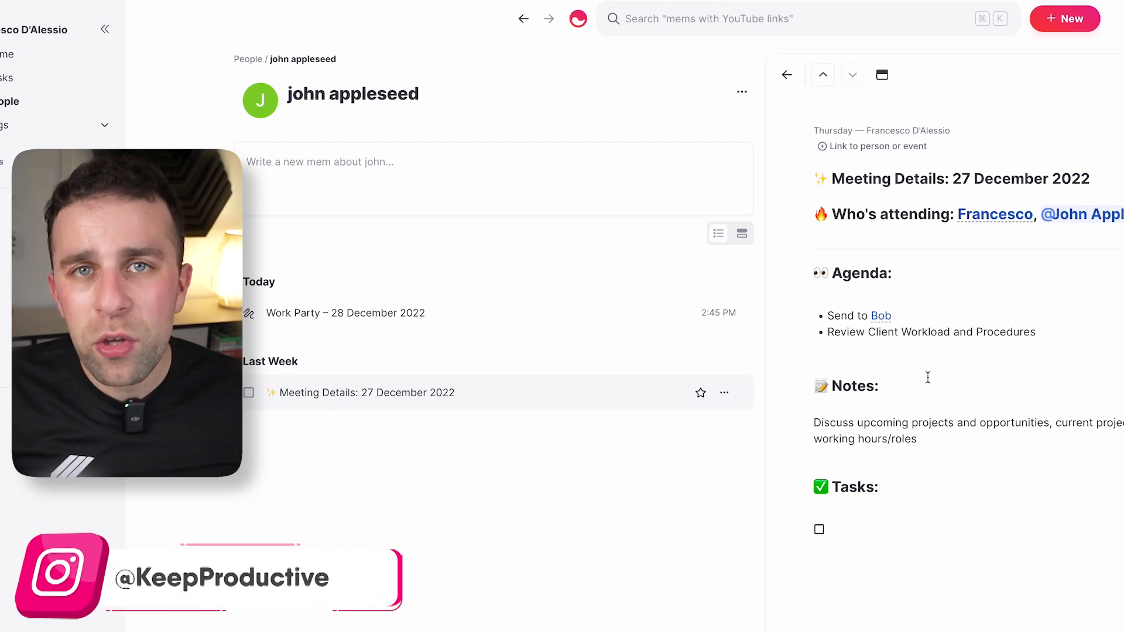
Check which person an autolinked attendee name refers to, then place the cursor below the meeting notes.
{"action": "left_click", "coordinate": [995, 214]}
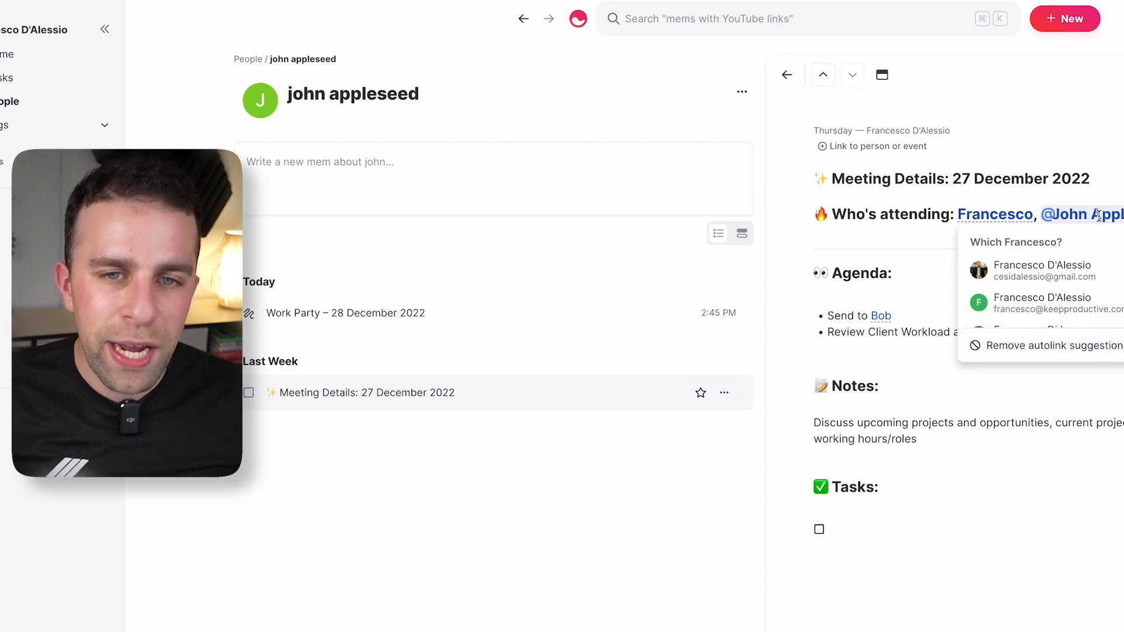
{"action": "mouse_move", "coordinate": [1099, 216]}
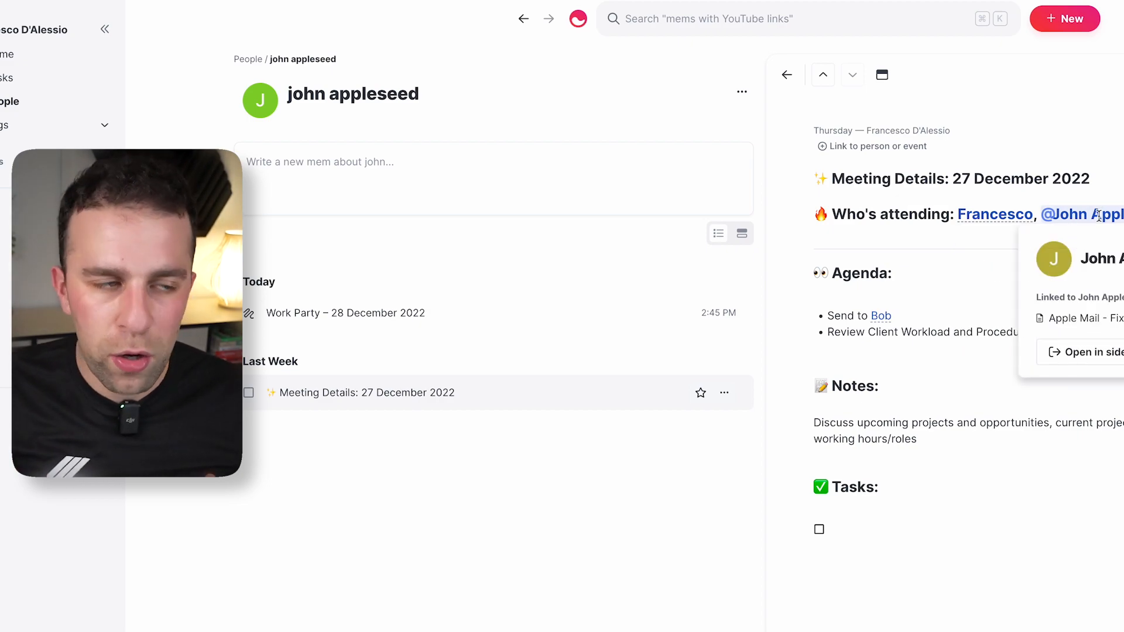
{"action": "left_click", "coordinate": [1053, 459]}
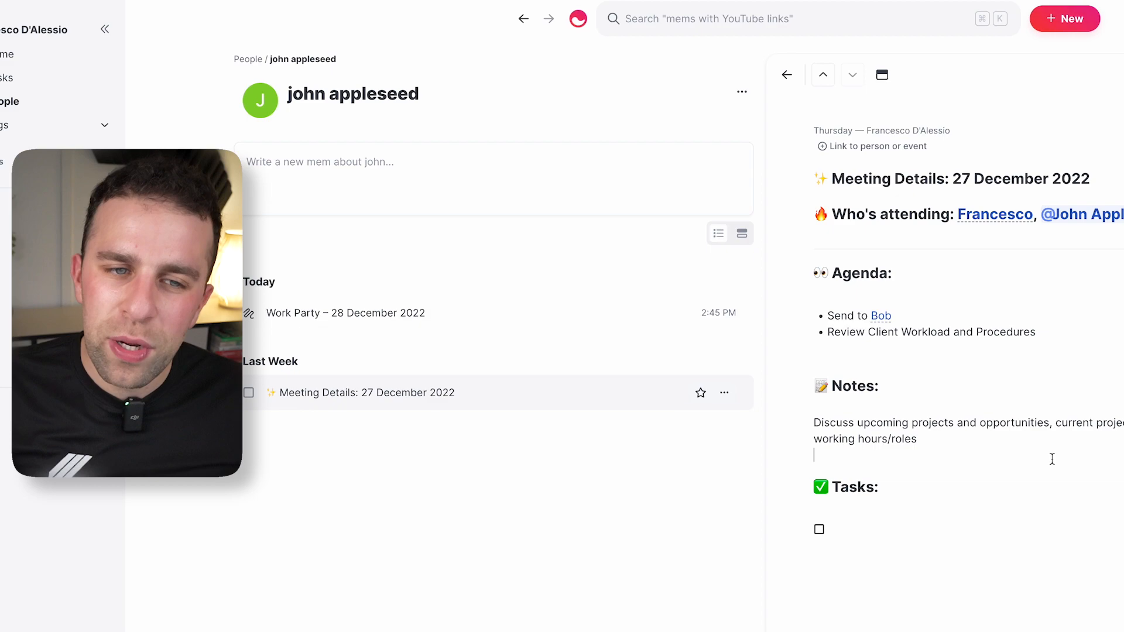